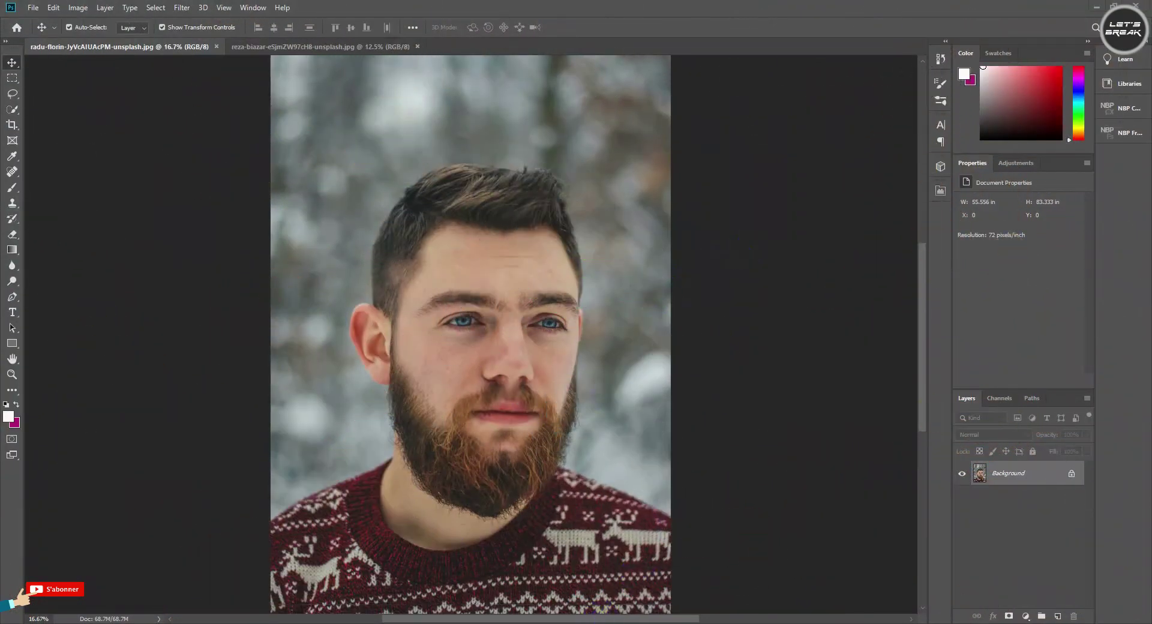
# - Bring up the Notepad note with the three-line Arabic introduction and move it over the portrait
pyautogui.click(605, 620)
pyautogui.moveTo(612, 254); pyautogui.dragTo(626, 144)
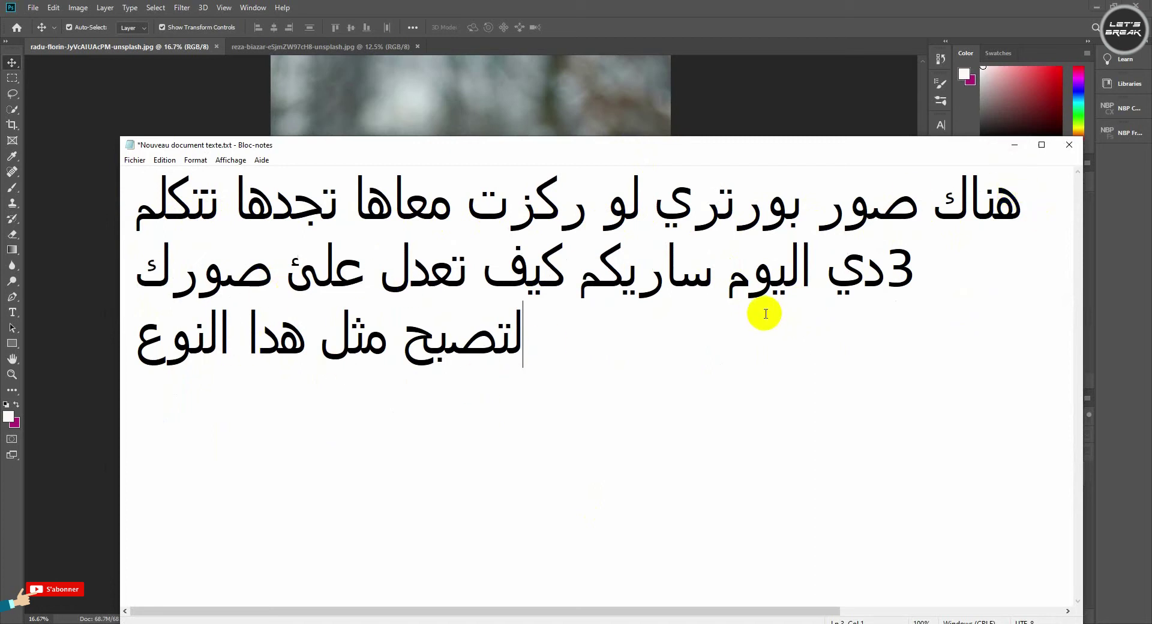
# - Add a fourth Arabic line, 'على بركة الله', below the three introduction lines
pyautogui.press('Return')
pyautogui.press('BackSpace')
pyautogui.moveTo(151, 341); pyautogui.dragTo(140, 337)
pyautogui.press('super+space')
pyautogui.write('عل')
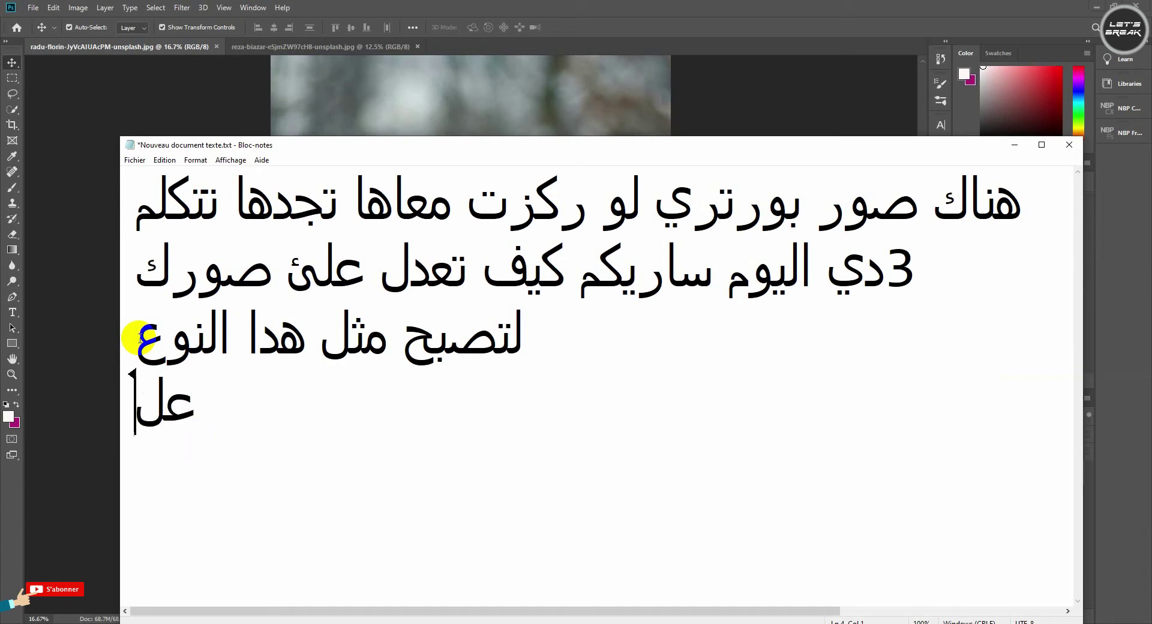
pyautogui.write('ى')
pyautogui.press('BackSpace')
pyautogui.write('ى بر')
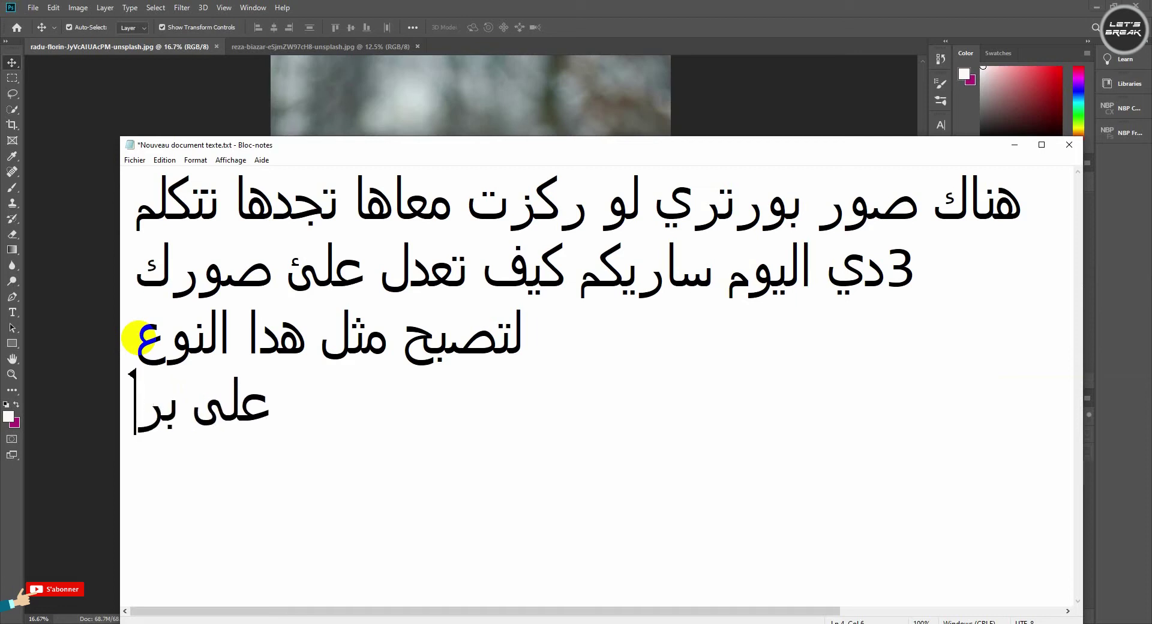
pyautogui.write('ك')
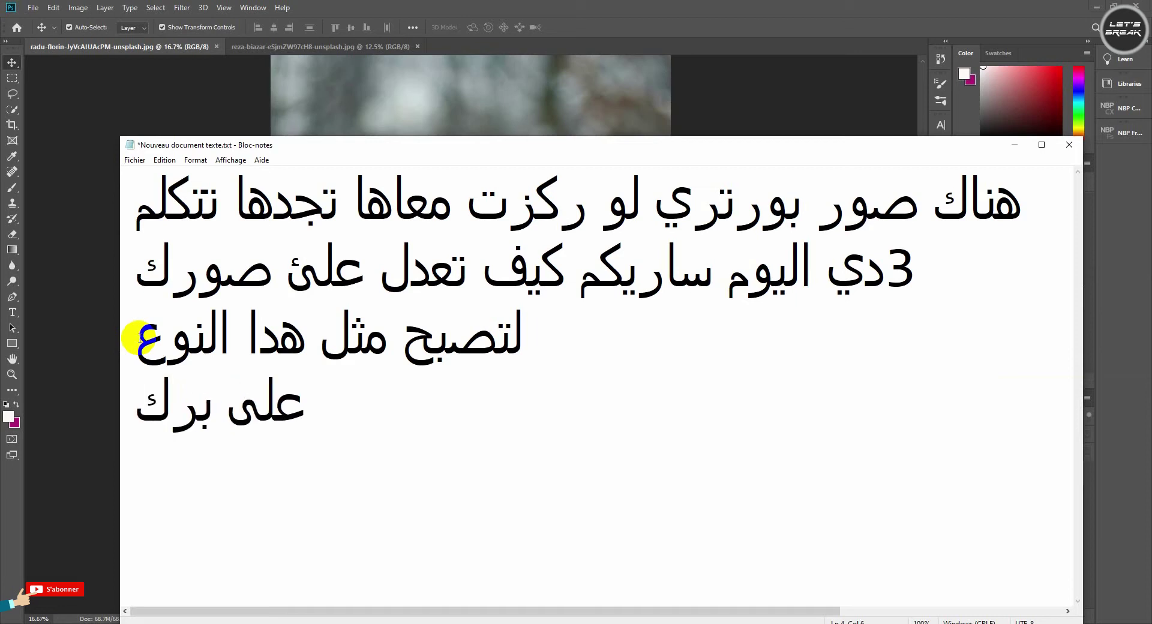
pyautogui.write('ة الله')
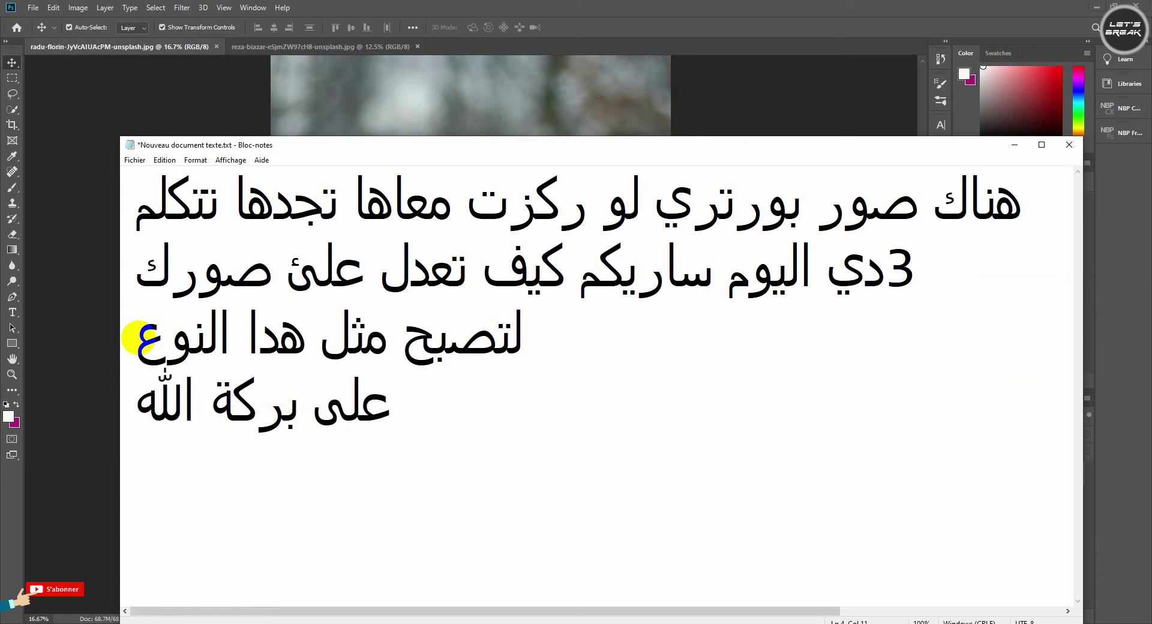
# - Minimize the note to view the portrait, then bring Notepad back in front
pyautogui.click(1020, 145)
pyautogui.click(515, 583)
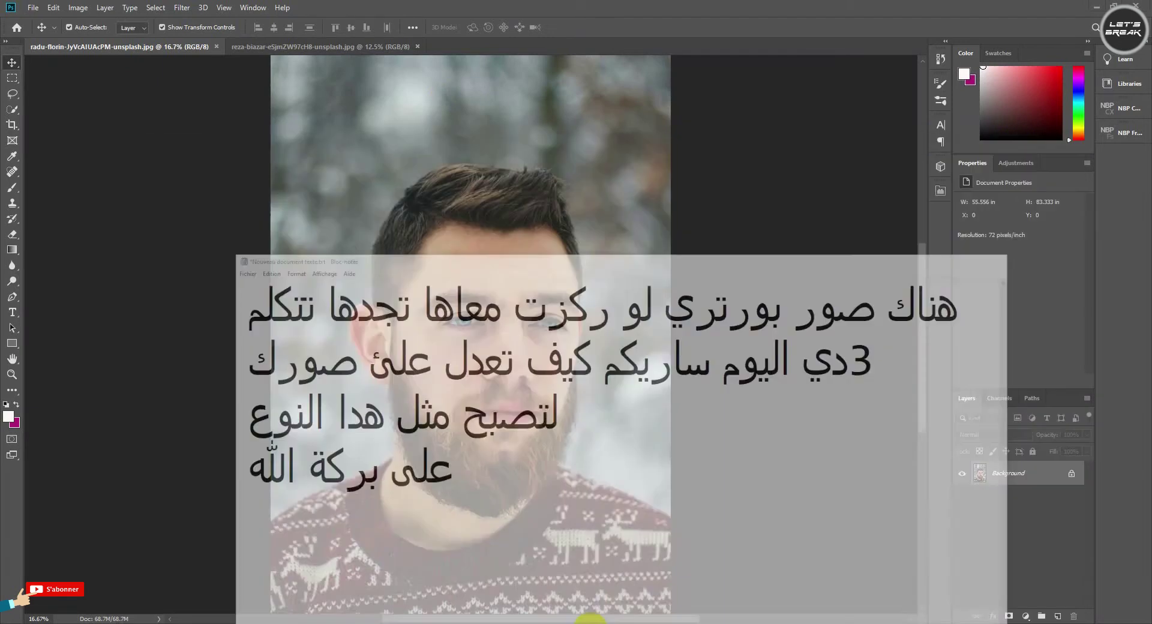
pyautogui.click(470, 124)
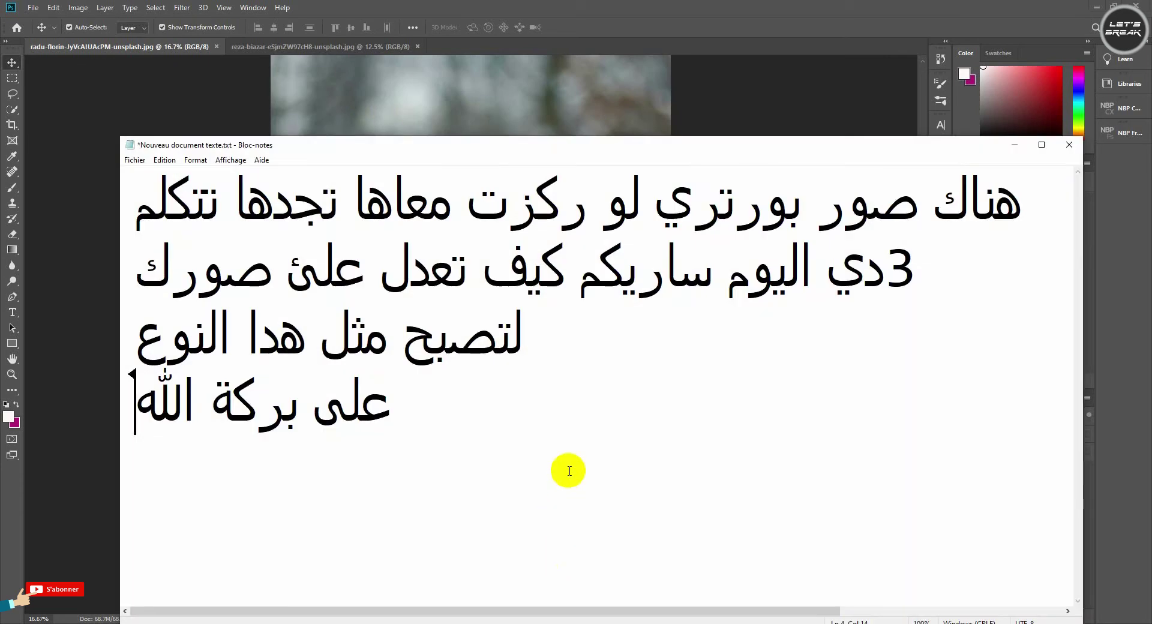
# - Replace the Arabic note text with the shortcut reminder 'Ctrl +J'
pyautogui.hotkey('ctrl', 'a')
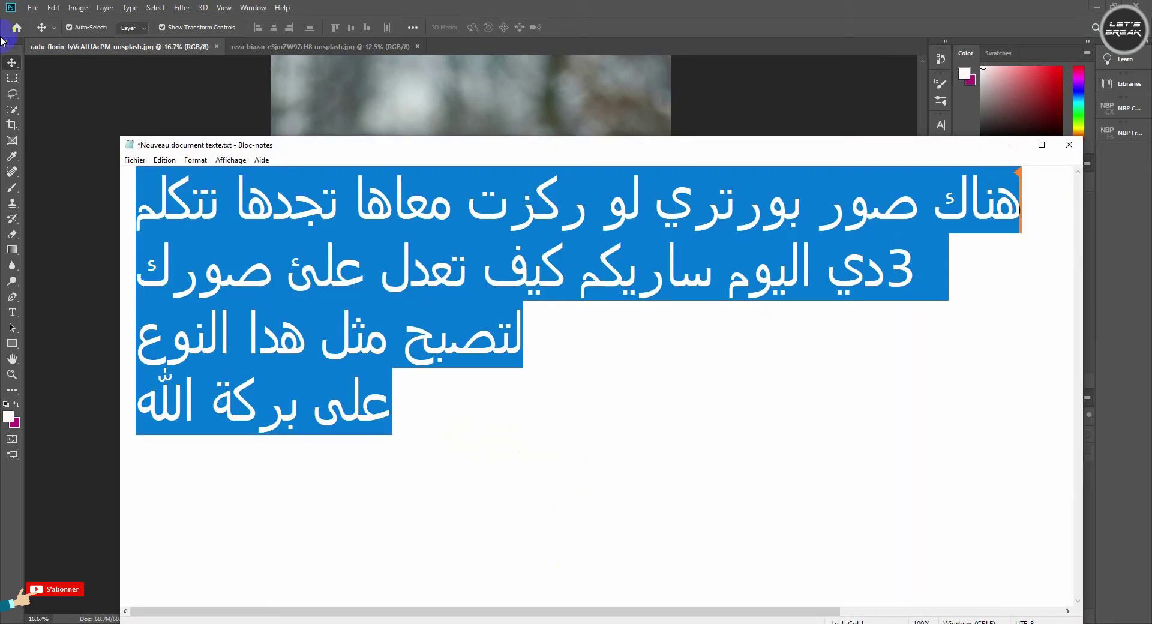
pyautogui.press('BackSpace')
pyautogui.press('super+space')
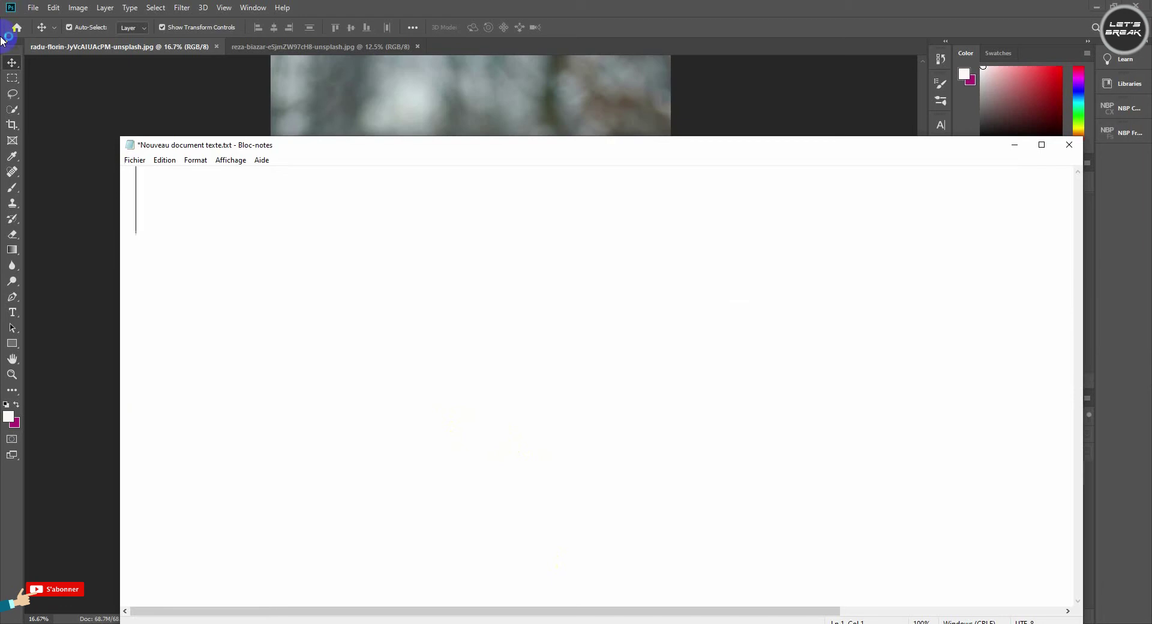
pyautogui.write('XC')
pyautogui.press('BackSpace')
pyautogui.press('BackSpace')
pyautogui.write('Ctr')
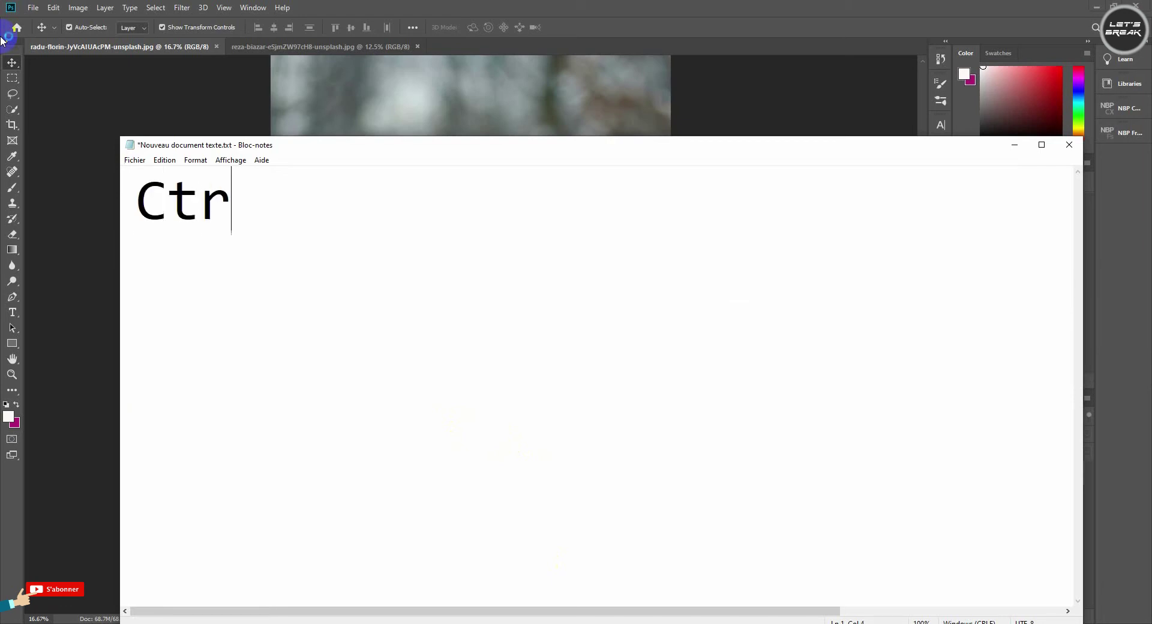
pyautogui.write('l +')
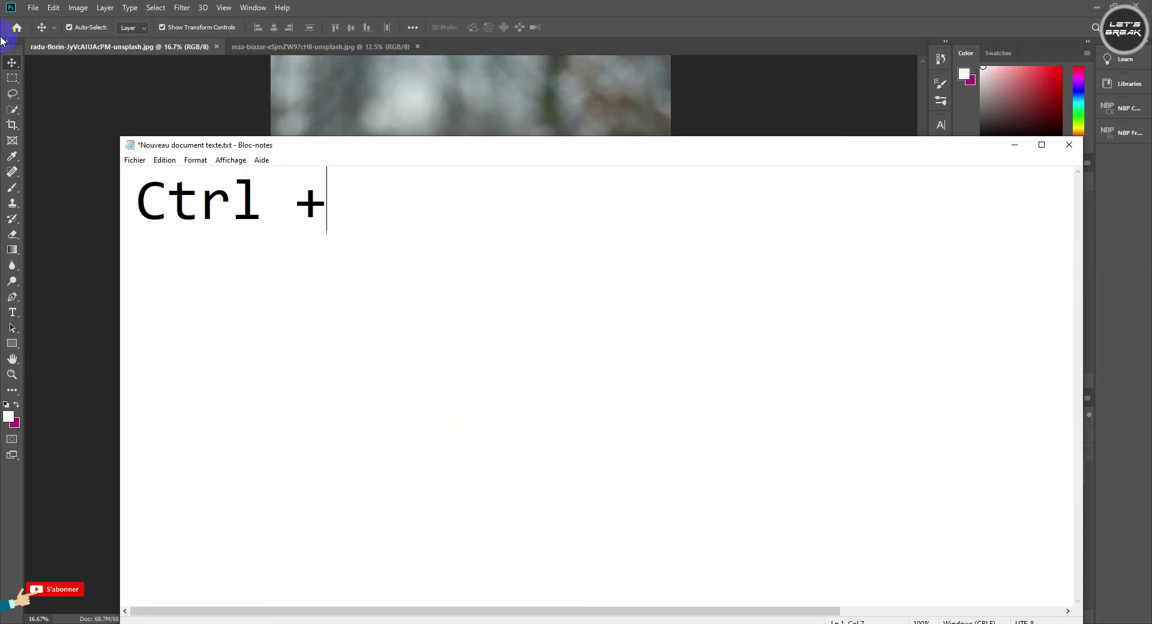
pyautogui.write('J')
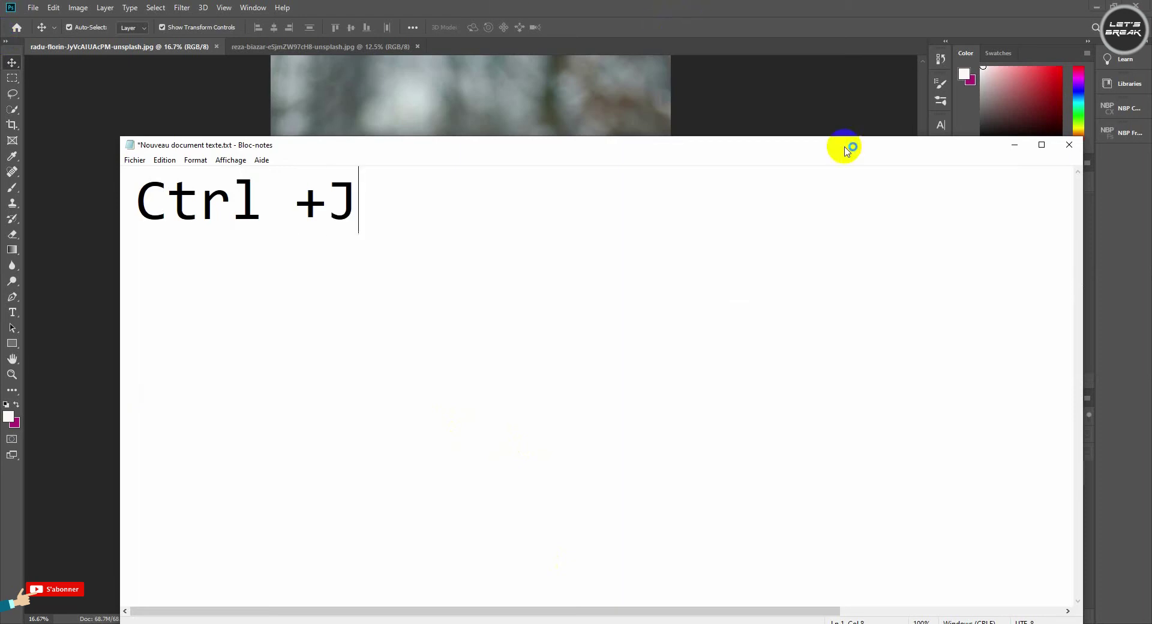
# - Put the note away and duplicate the Background layer as Layer 1
pyautogui.click(1014, 145)
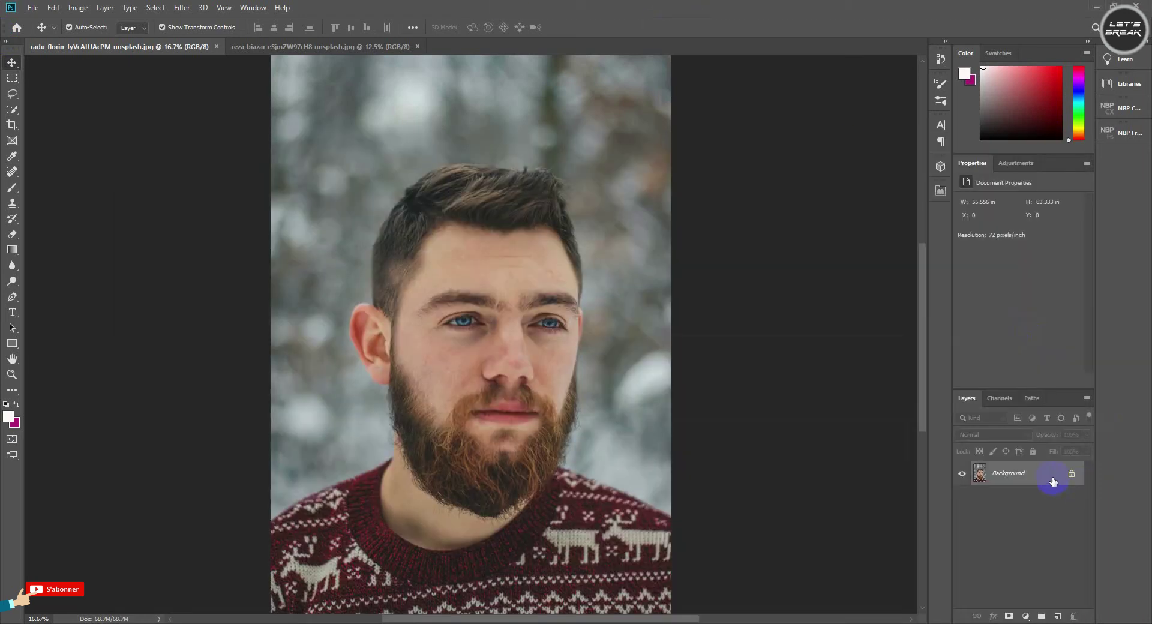
pyautogui.press('ctrl')
pyautogui.hotkey('ctrl', 'j')
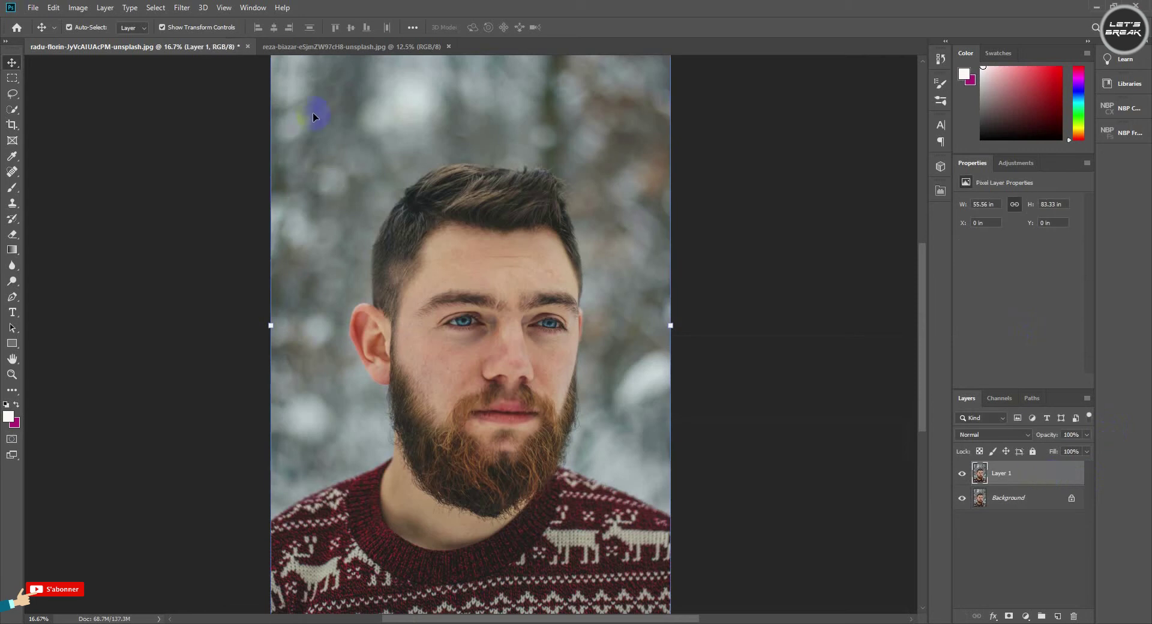
pyautogui.click(182, 8)
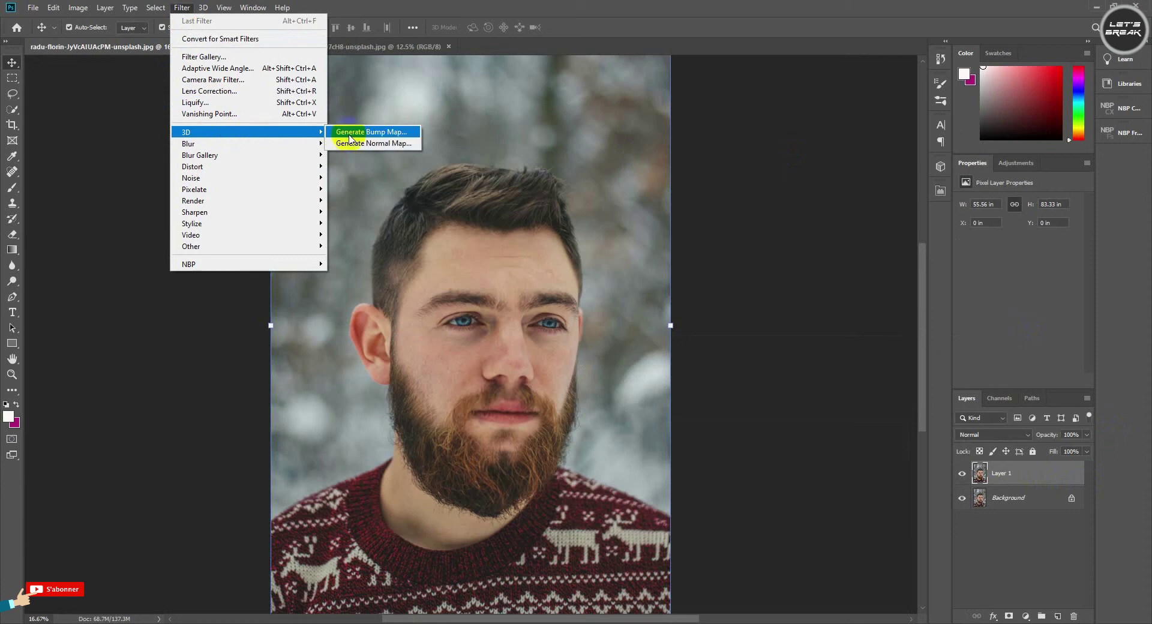
pyautogui.moveTo(207, 132)
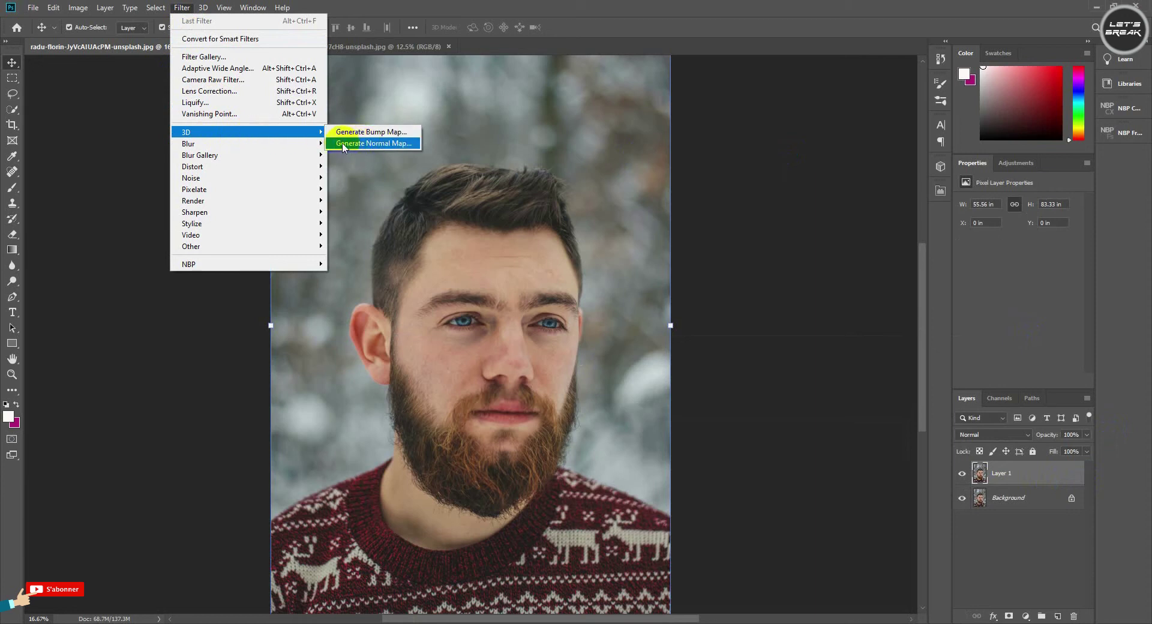
# - Generate a normal map on Layer 1 with Blur 0.9 and Detail Scale 120%
pyautogui.click(368, 143)
pyautogui.click(181, 9)
pyautogui.click(383, 143)
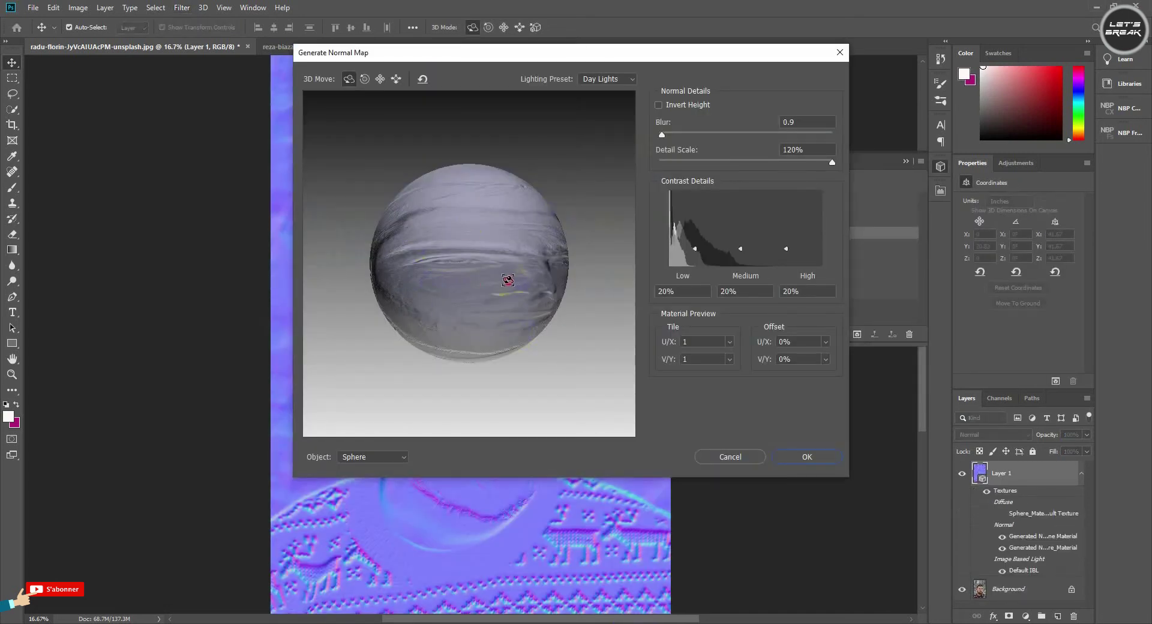
pyautogui.moveTo(463, 286)
pyautogui.mouseDown()
pyautogui.moveTo(458, 272)
pyautogui.moveTo(525, 271)
pyautogui.moveTo(501, 268)
pyautogui.mouseUp()
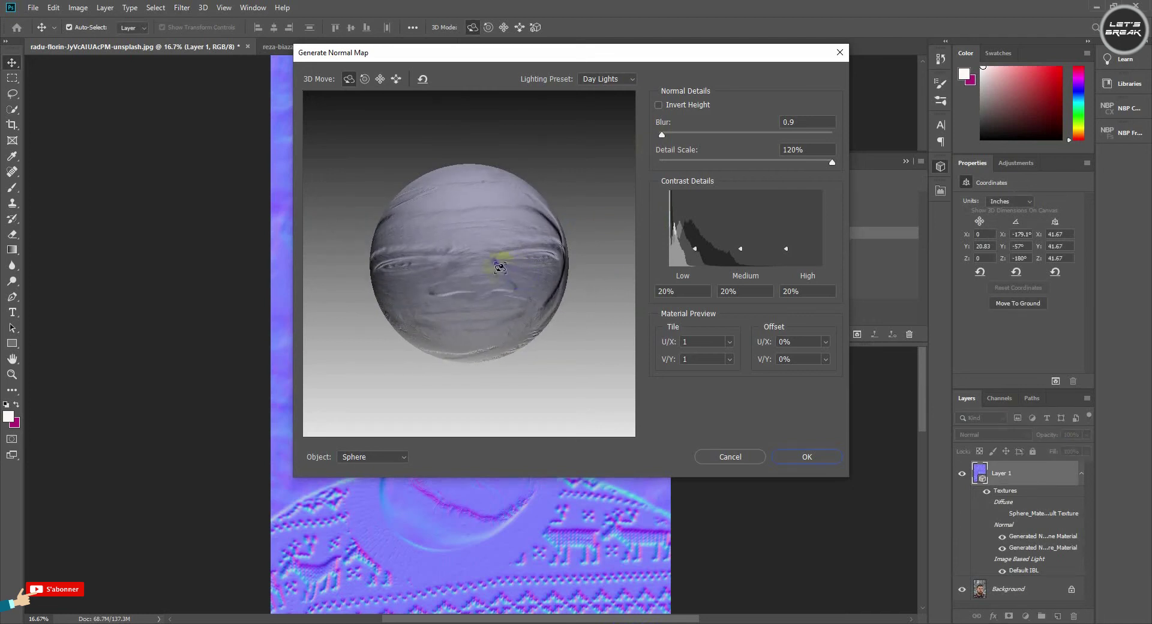
pyautogui.click(830, 165)
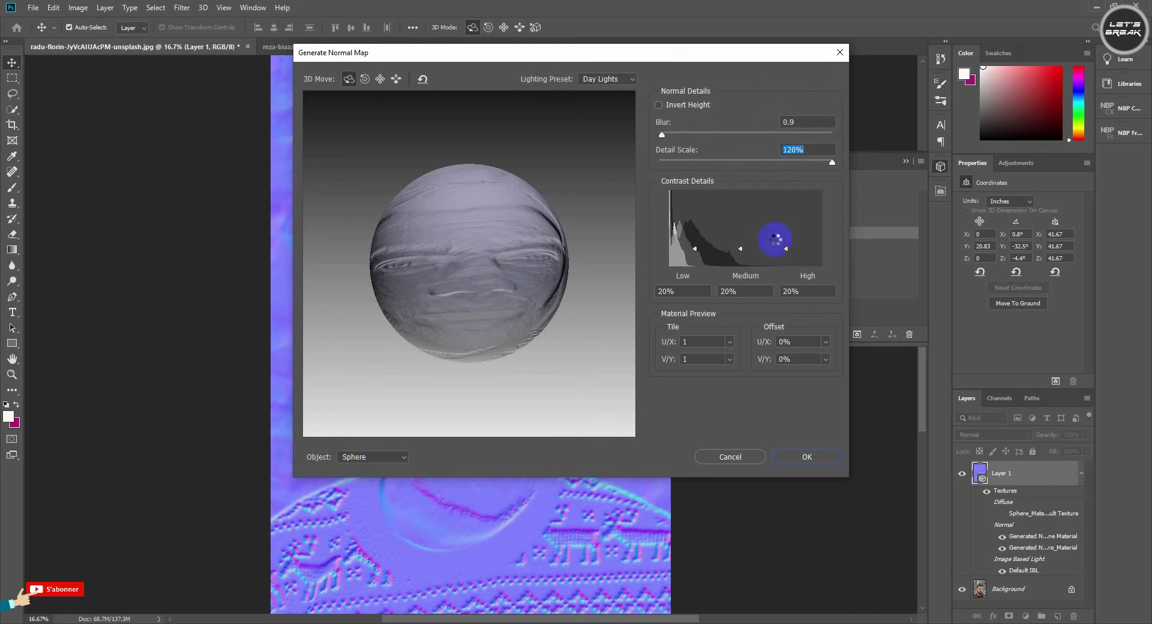
pyautogui.click(805, 458)
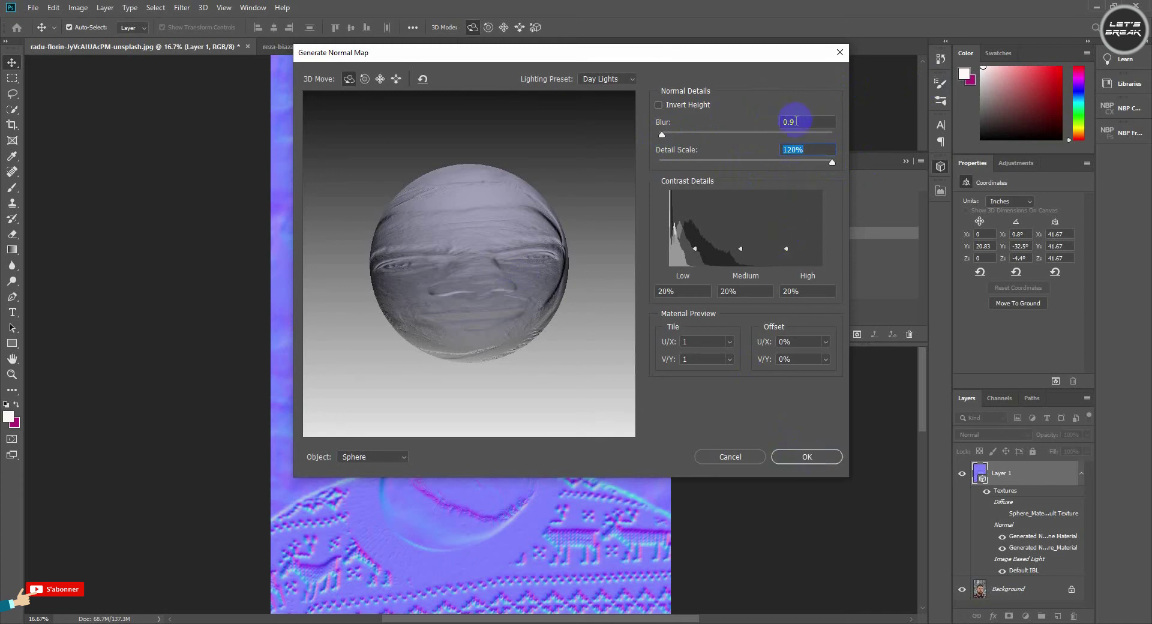
pyautogui.click(817, 458)
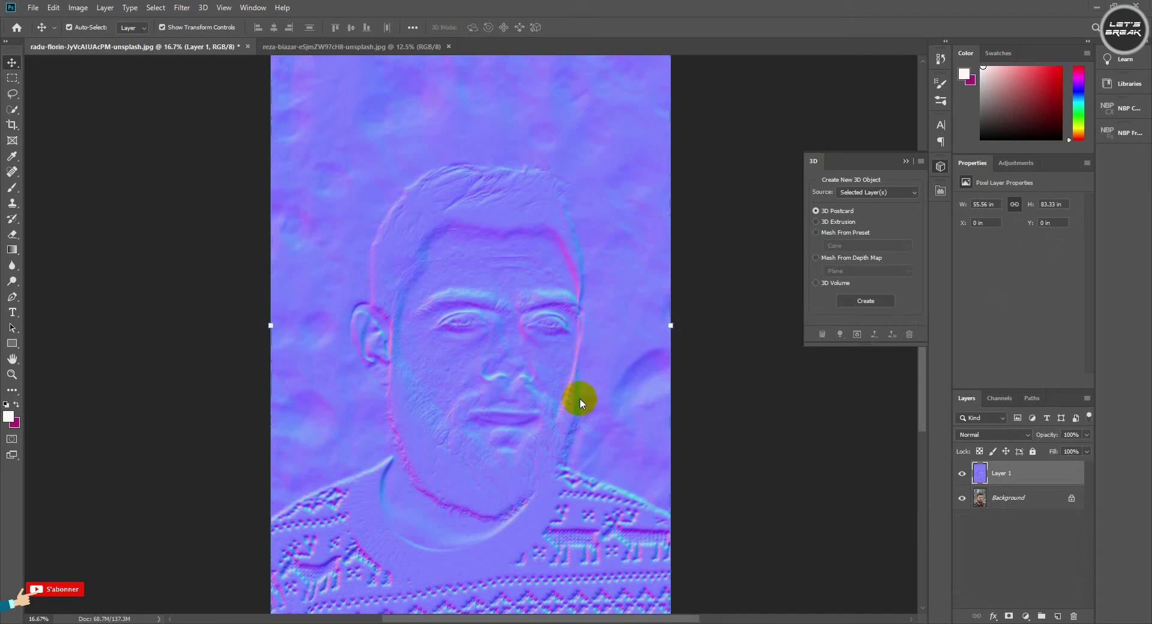
# - Change the shortcut note to 'Ctrl +SHift +U' and minimize it
pyautogui.click(599, 618)
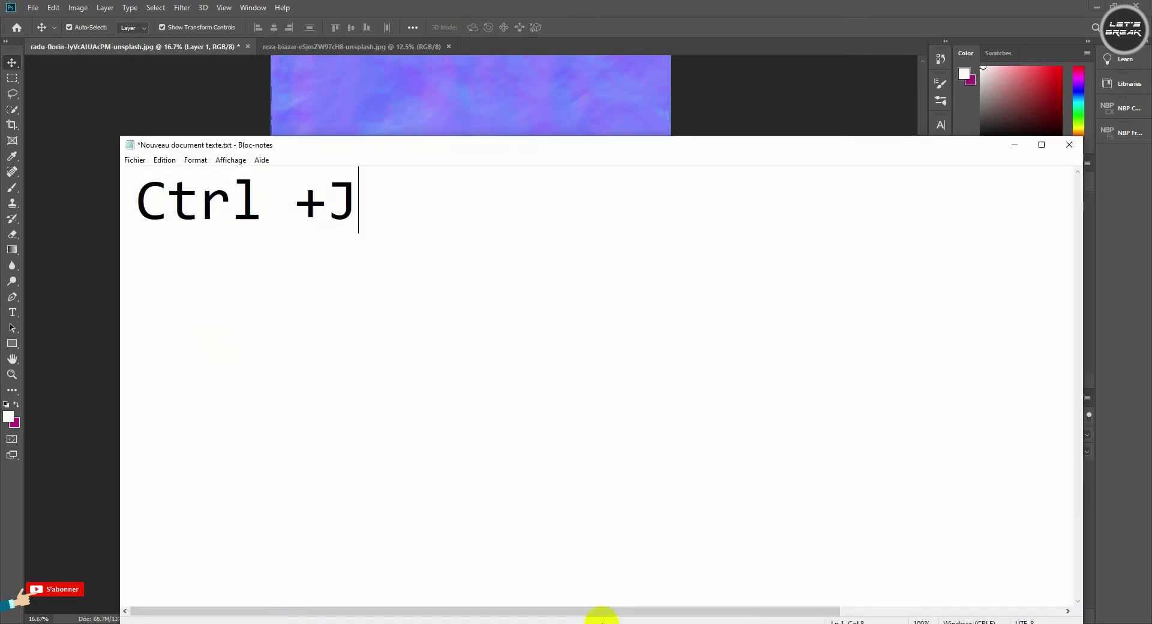
pyautogui.press('BackSpace')
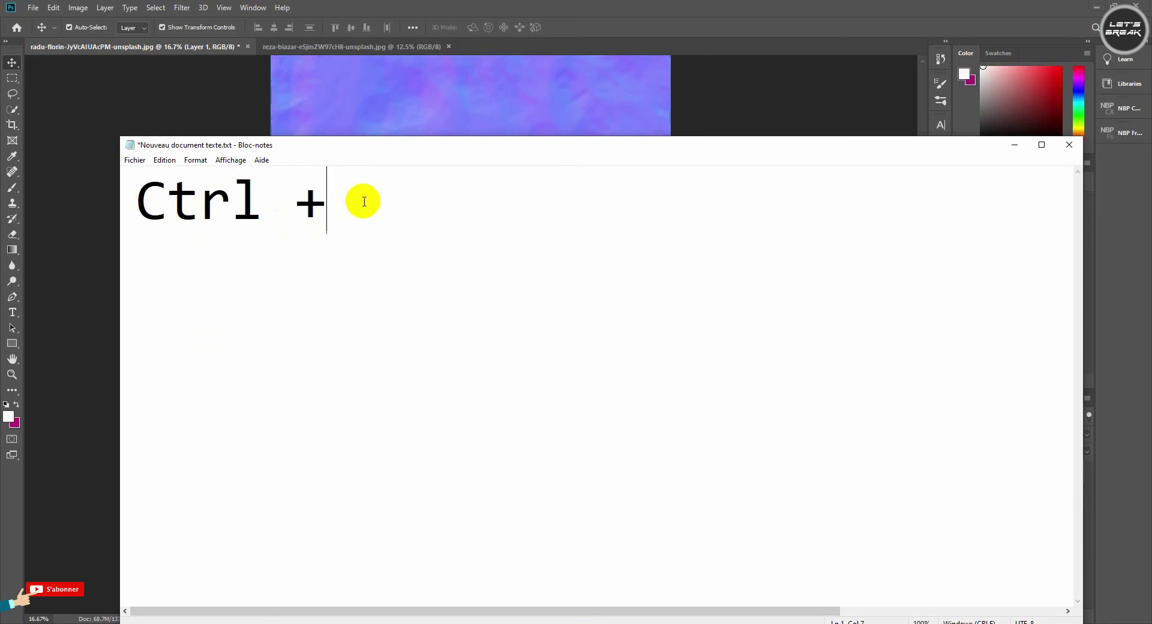
pyautogui.write('SH')
pyautogui.write('ift ')
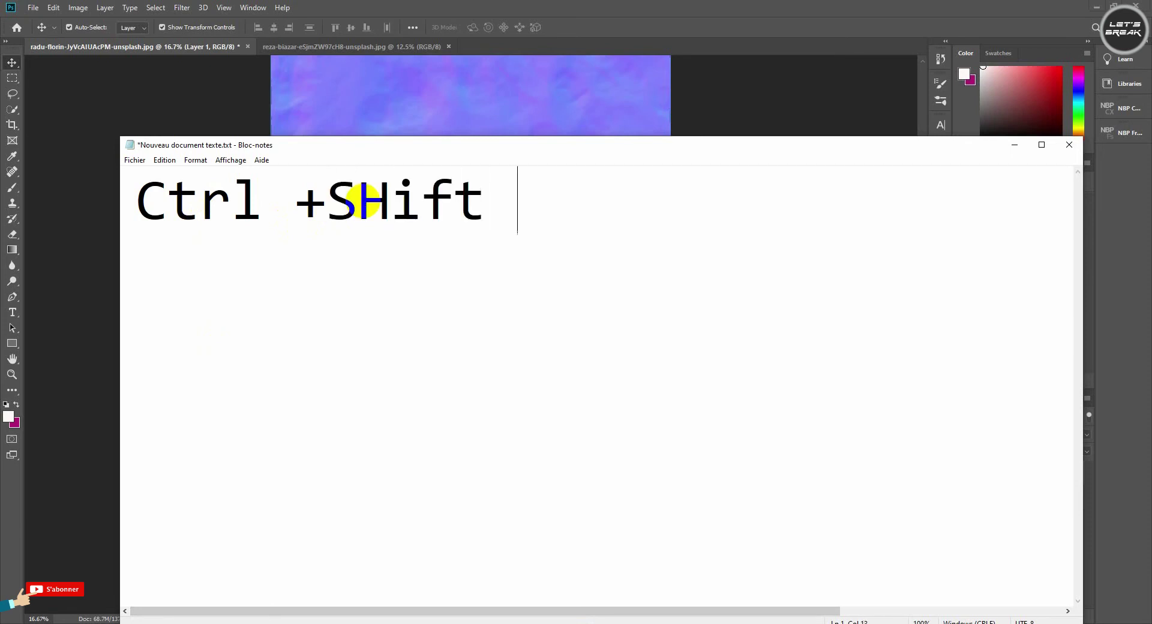
pyautogui.write('+U')
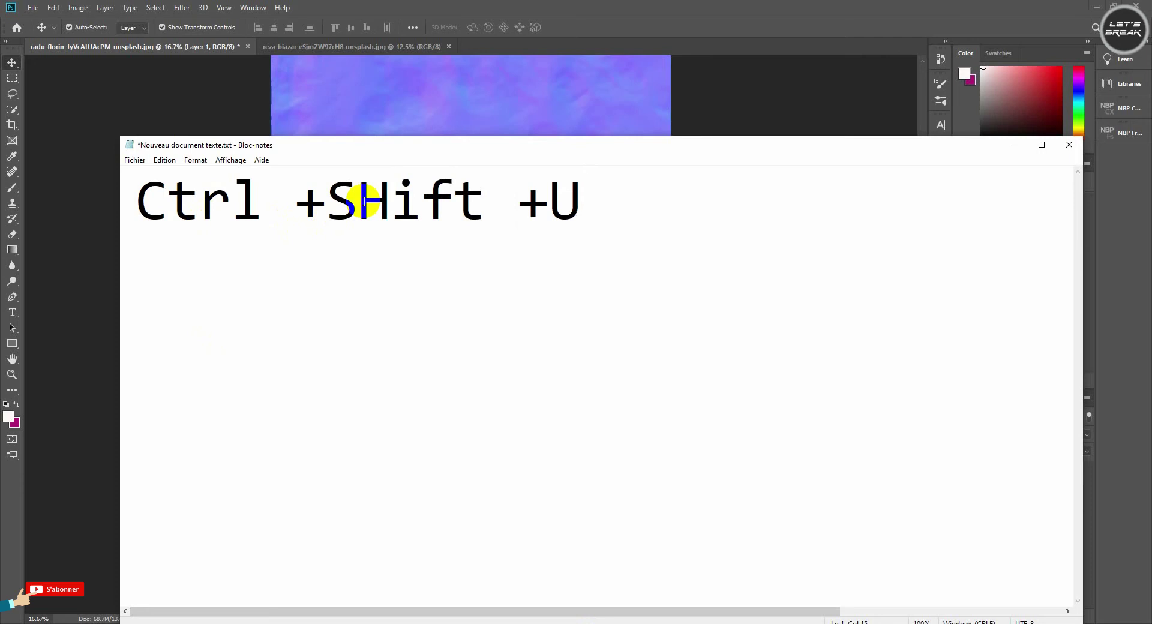
pyautogui.click(1014, 144)
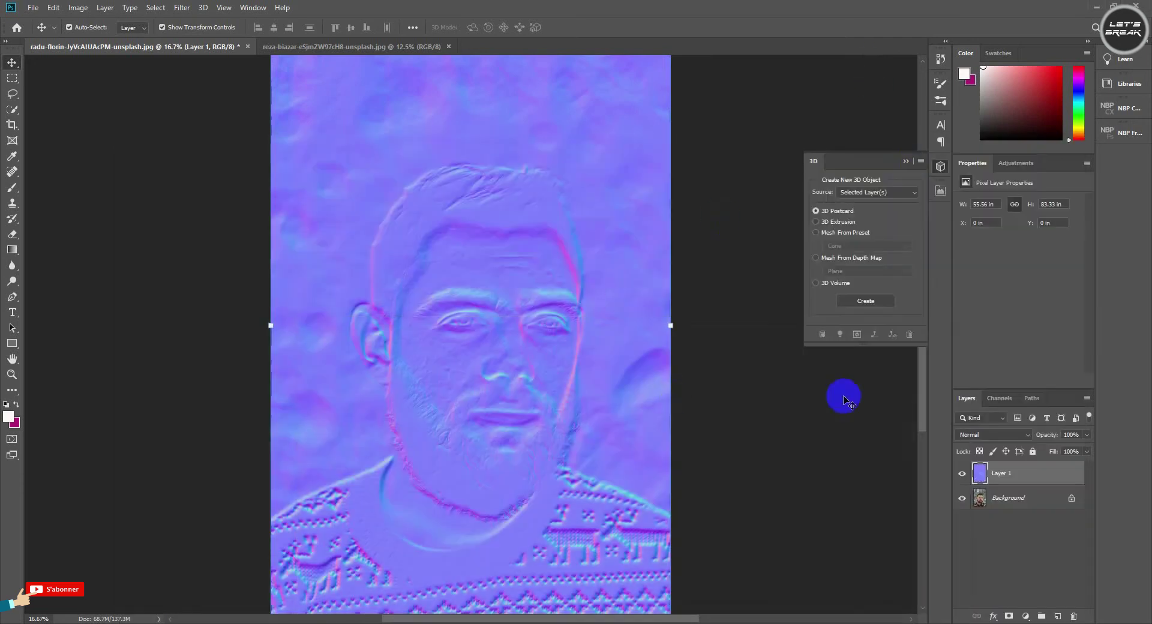
# - Desaturate Layer 1's normal map to grey with Ctrl+Shift+U
pyautogui.click(987, 471)
pyautogui.press('ctrl')
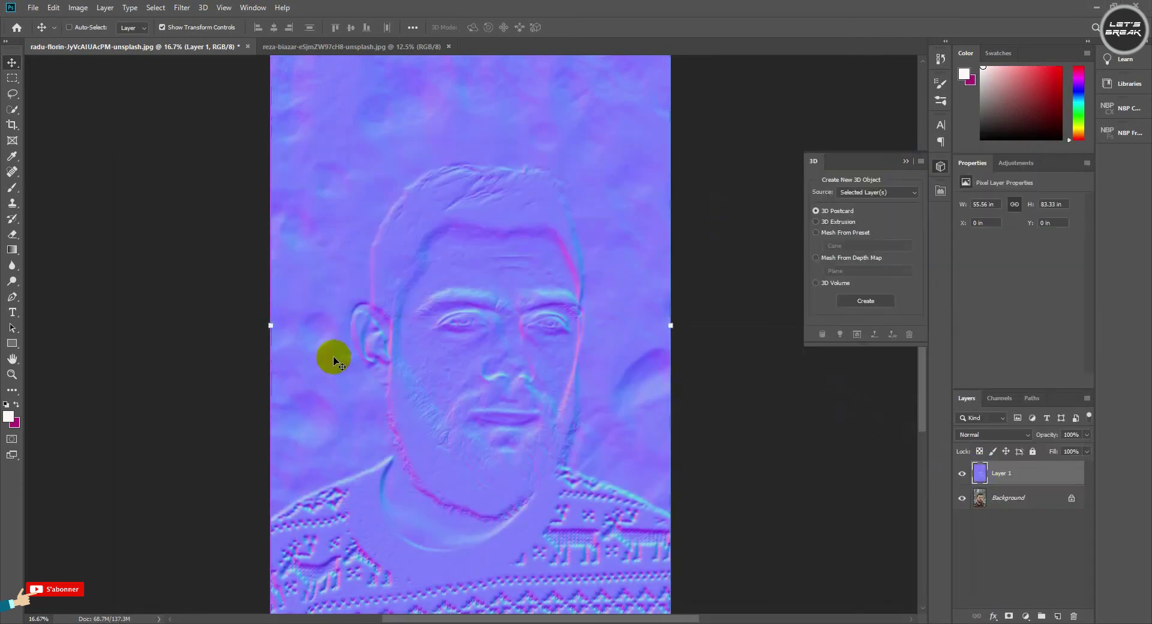
pyautogui.hotkey('ctrl', 'shift', 'u')
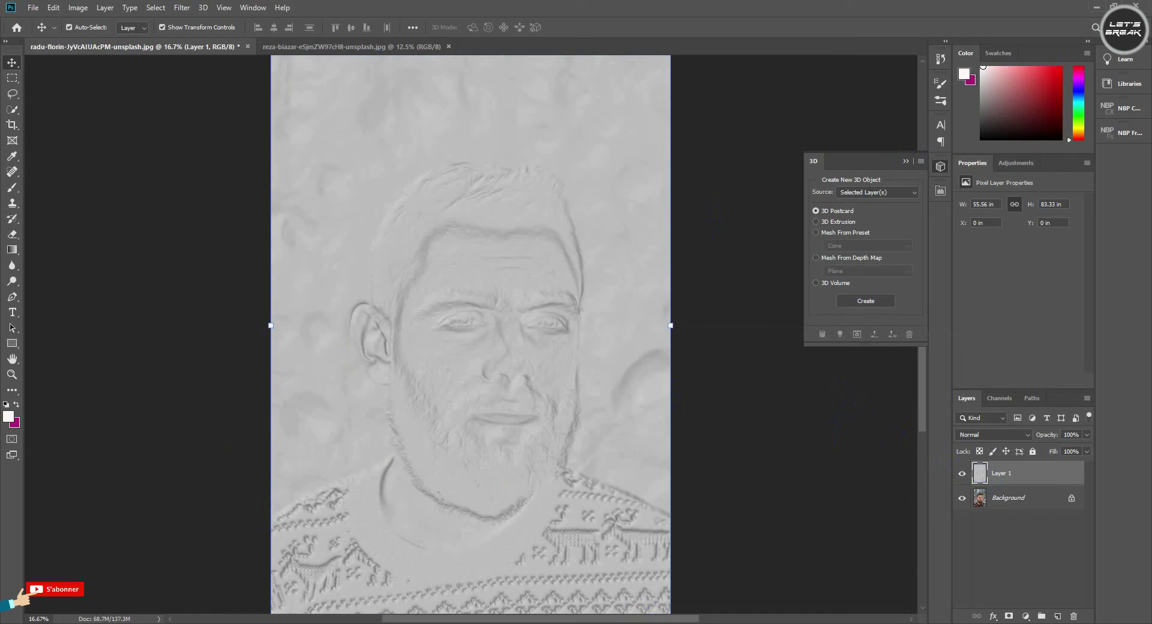
# - Update the shortcut note to 'Ctrl +I' and put it away
pyautogui.click(522, 621)
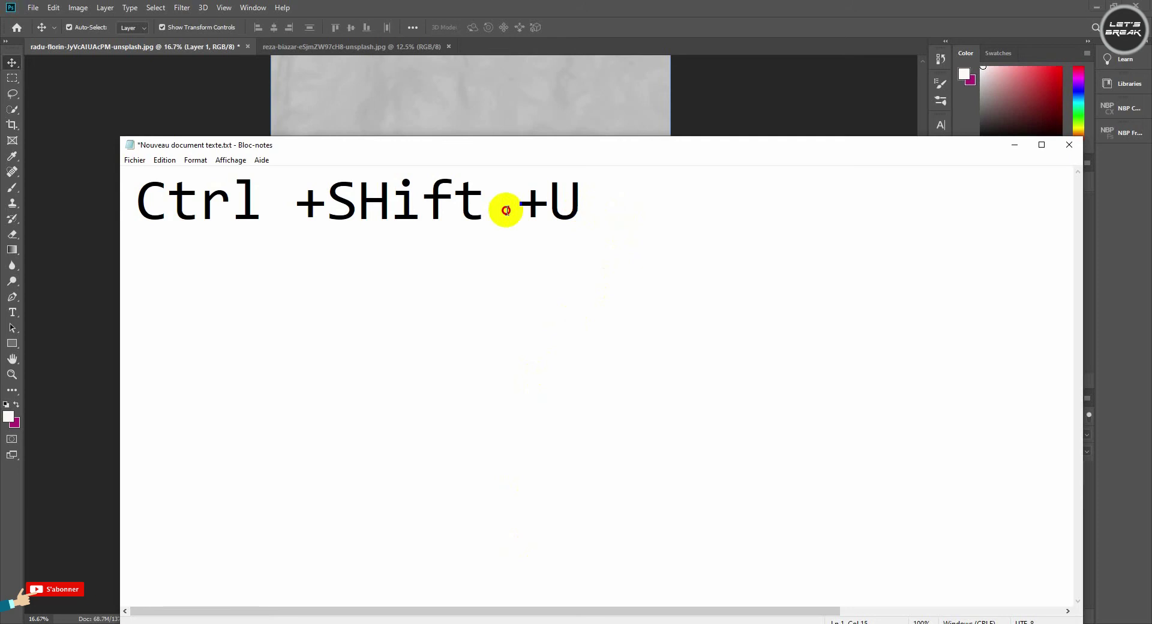
pyautogui.moveTo(506, 210); pyautogui.dragTo(341, 210)
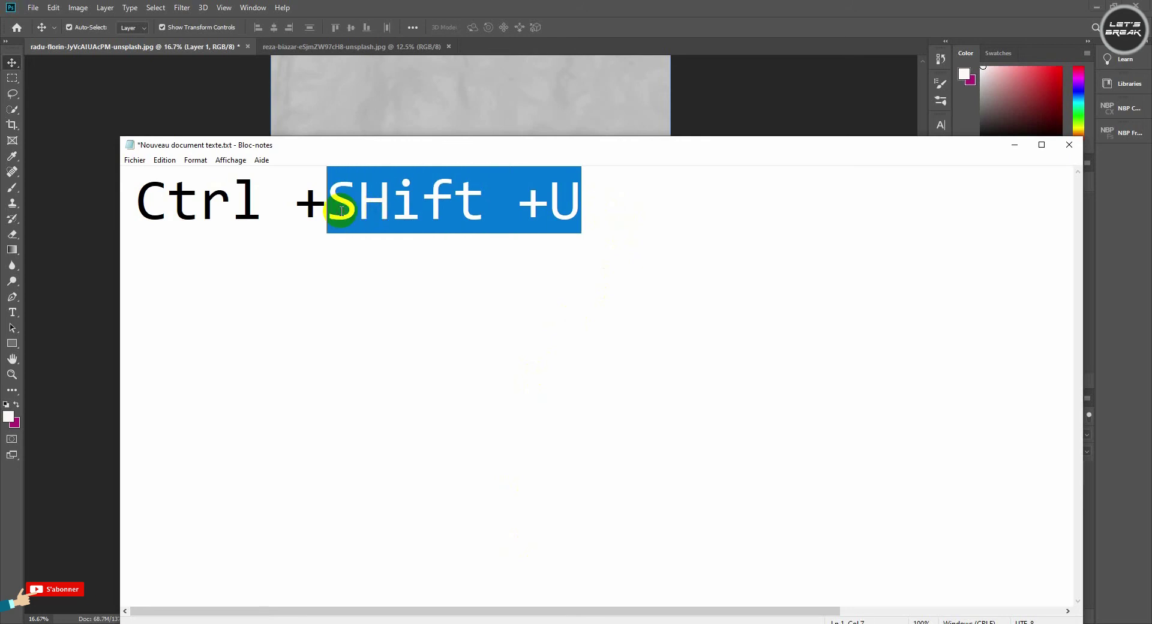
pyautogui.write('I')
pyautogui.click(1014, 145)
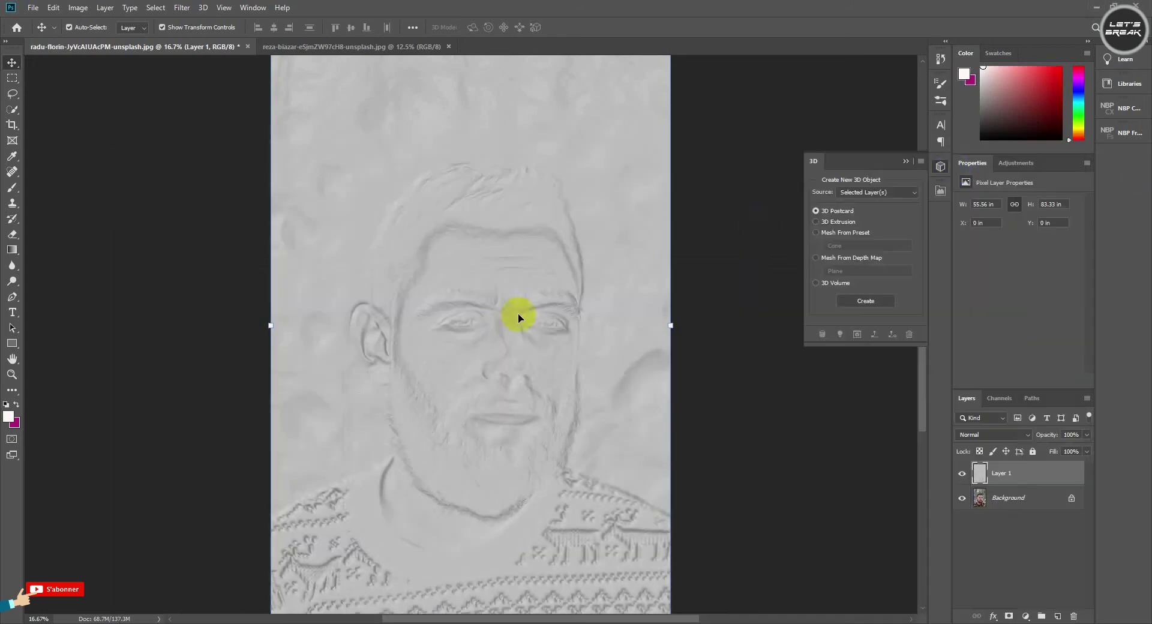
pyautogui.press('ctrl')
# - Invert Layer 1 and set its blend mode to Soft Light
pyautogui.hotkey('ctrl', 'i')
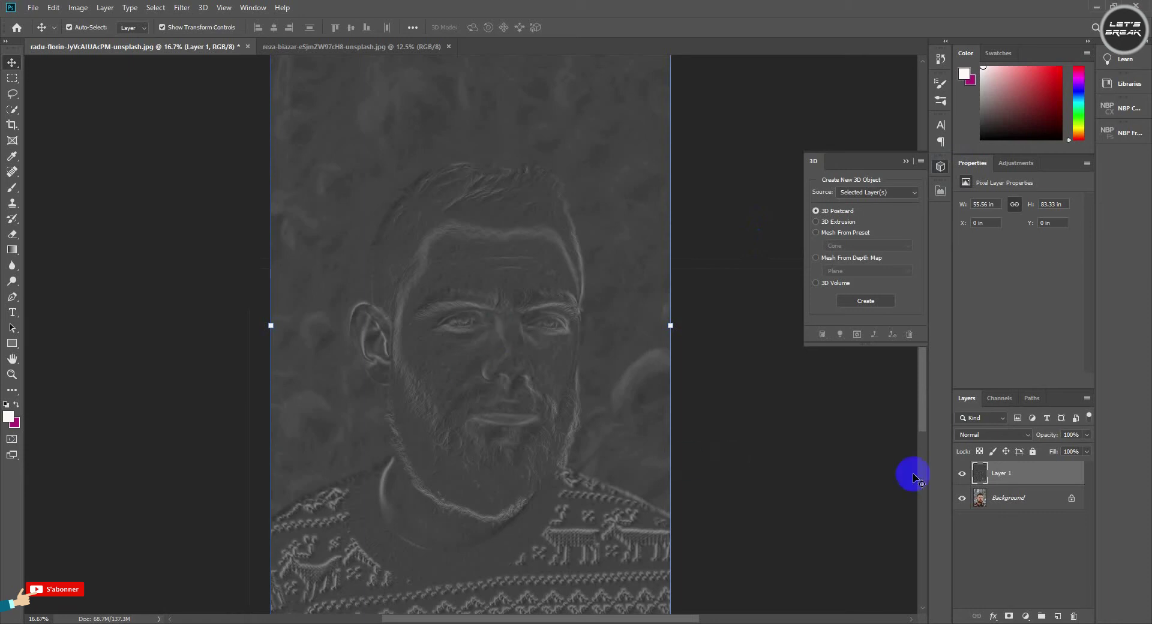
pyautogui.click(1020, 432)
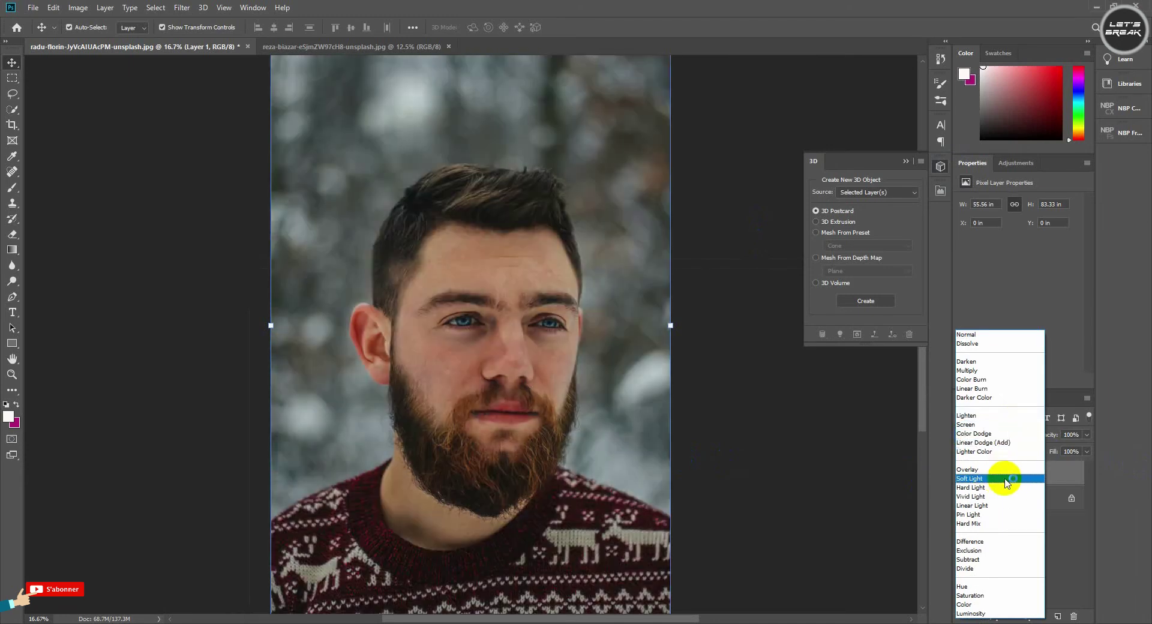
pyautogui.click(1007, 480)
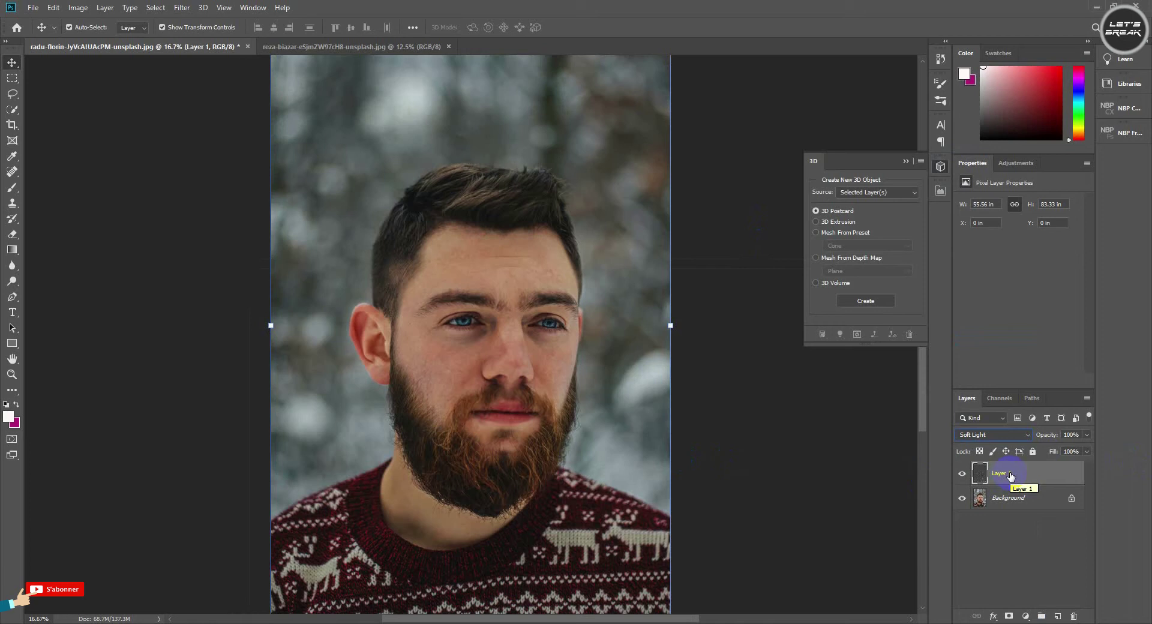
# - Add a Curves adjustment layer clipped to Layer 1
pyautogui.click(1026, 618)
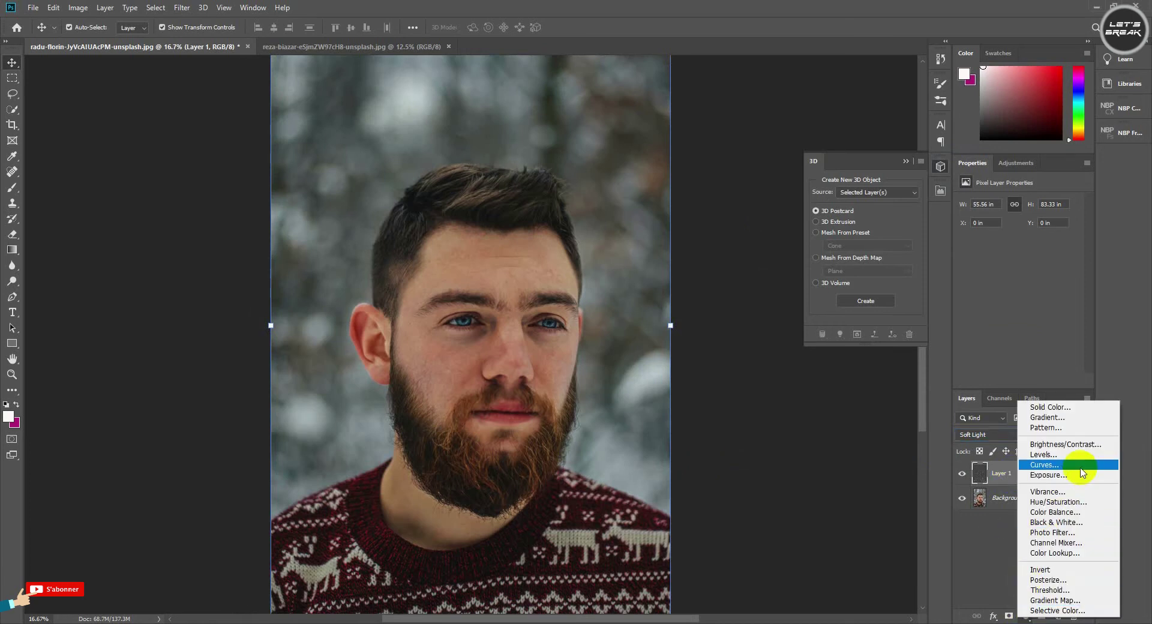
pyautogui.click(1079, 466)
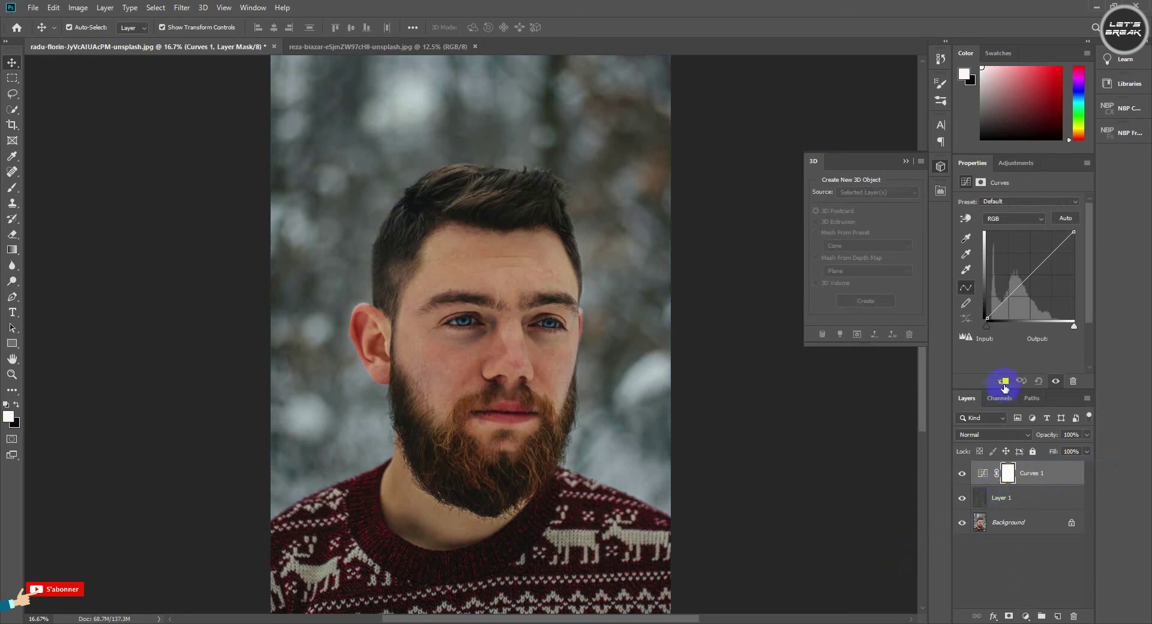
pyautogui.hotkey('ctrl', 'alt', 'g')
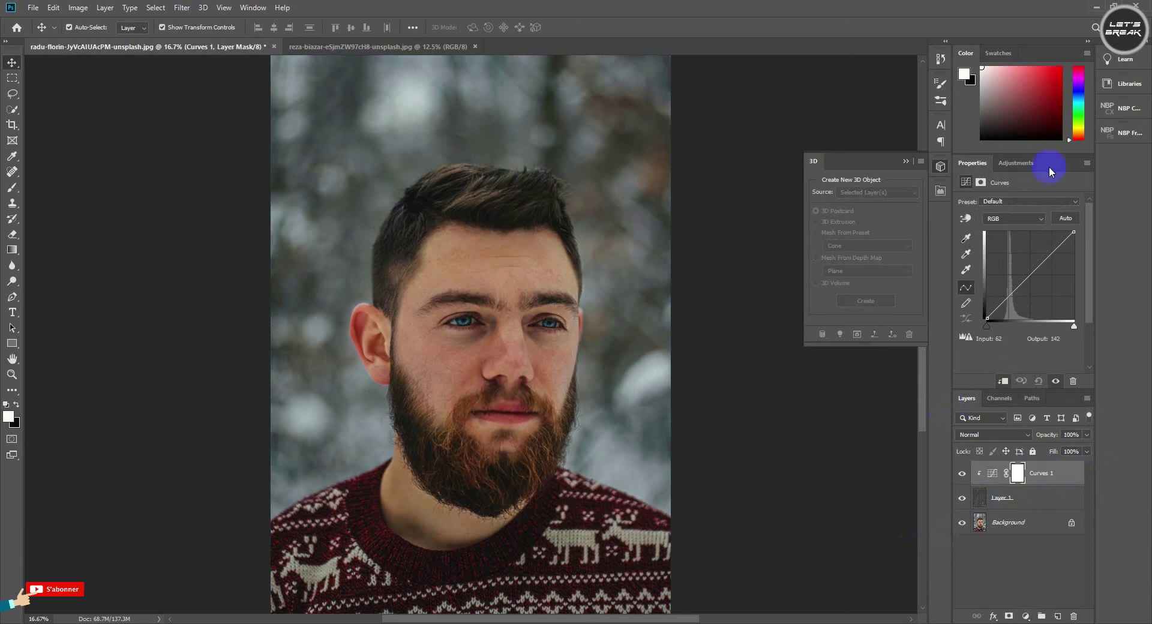
# - Move the Curves black point to 40 and white point to 138, then select Layer 1
pyautogui.moveTo(991, 329); pyautogui.dragTo(1003, 334)
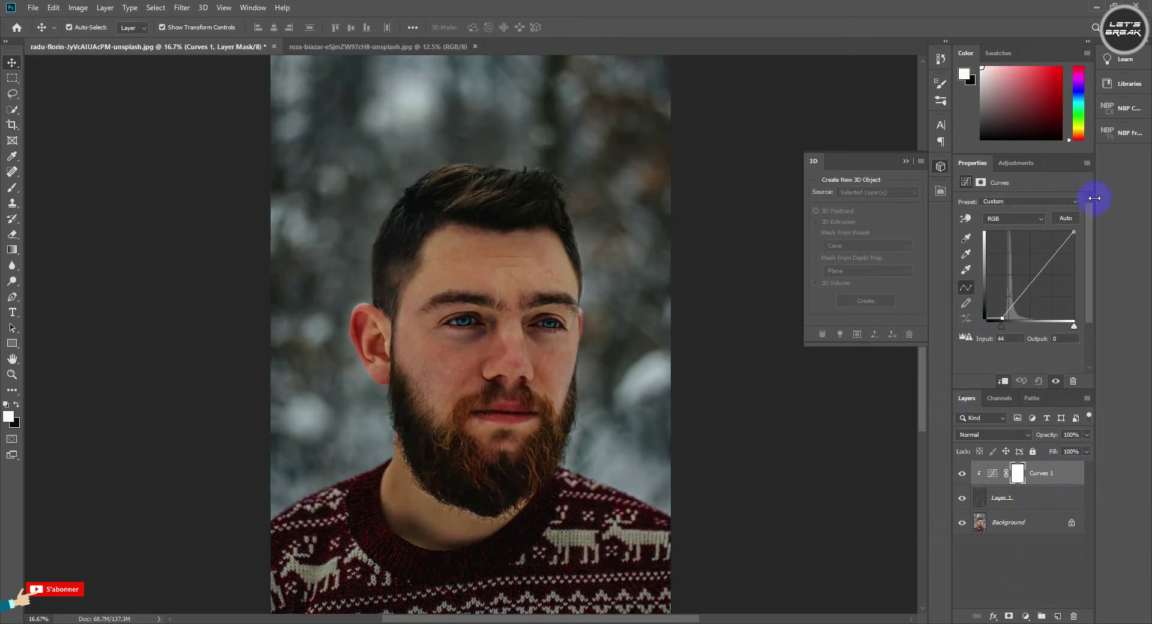
pyautogui.click(1072, 327)
pyautogui.moveTo(1072, 327); pyautogui.dragTo(996, 327)
pyautogui.click(1000, 320)
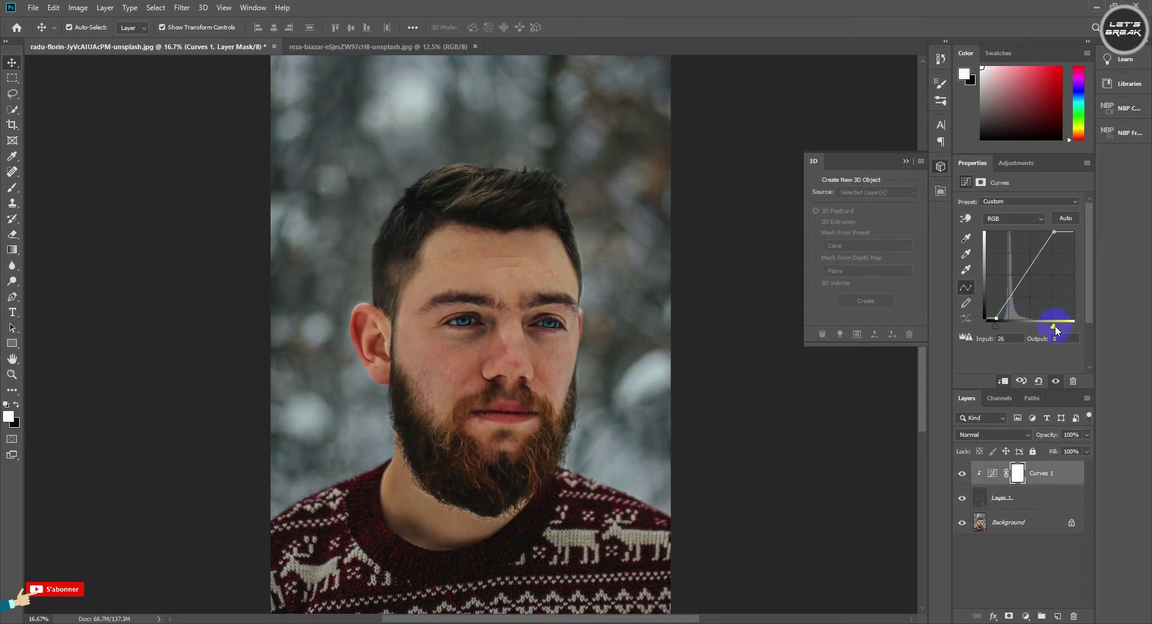
pyautogui.moveTo(1054, 327); pyautogui.dragTo(1002, 326)
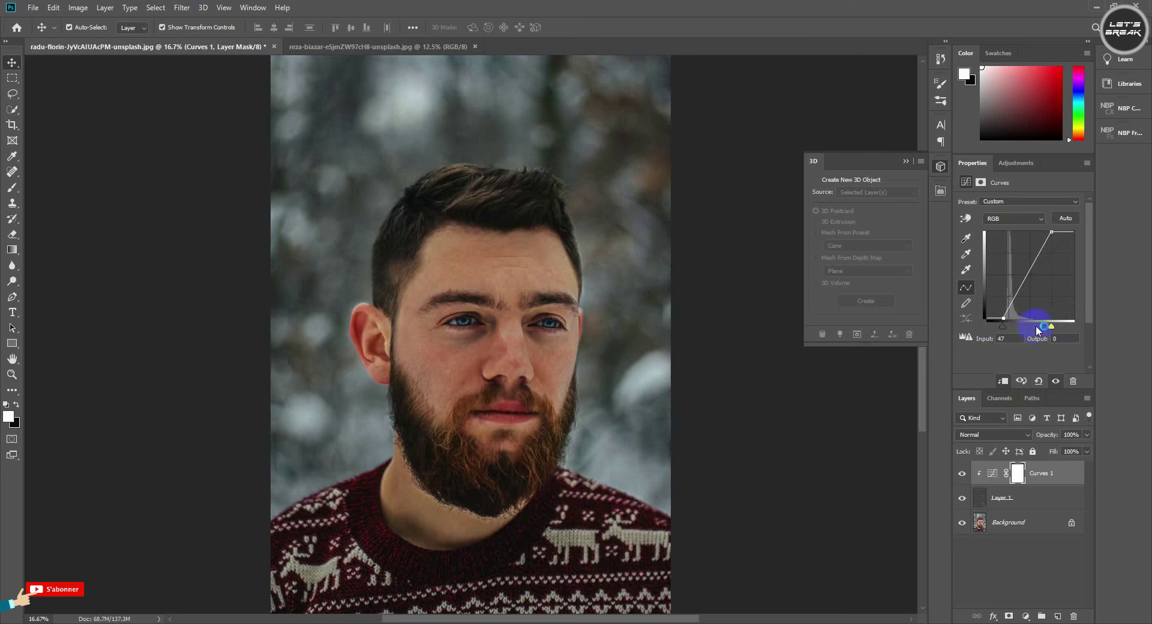
pyautogui.moveTo(1052, 328); pyautogui.dragTo(1039, 329)
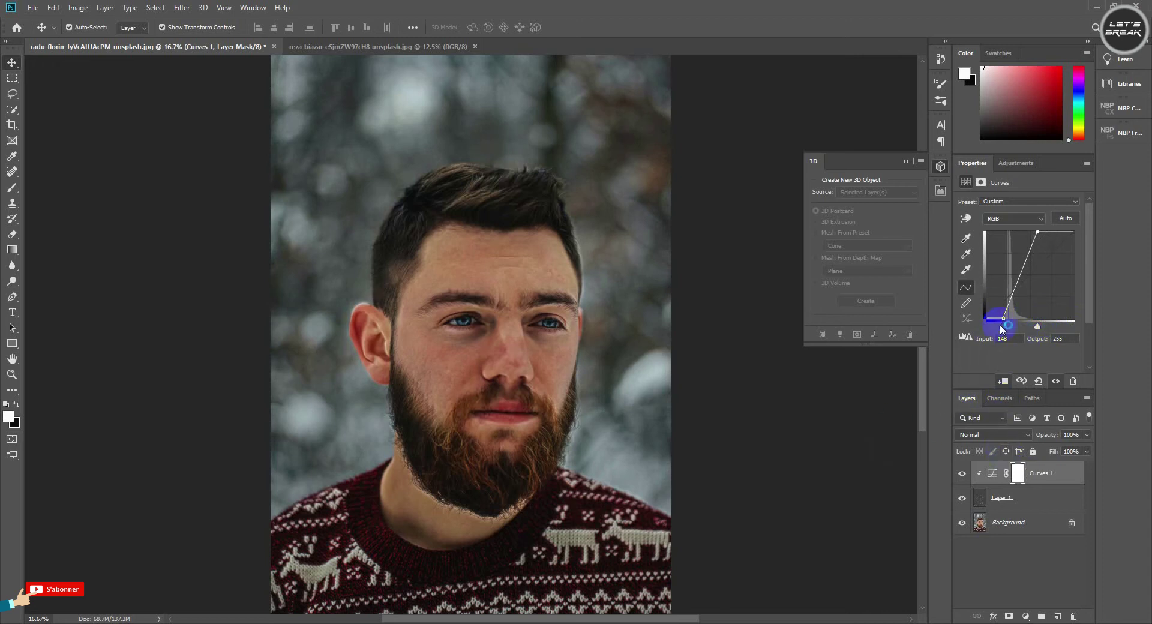
pyautogui.moveTo(999, 326); pyautogui.dragTo(1006, 327)
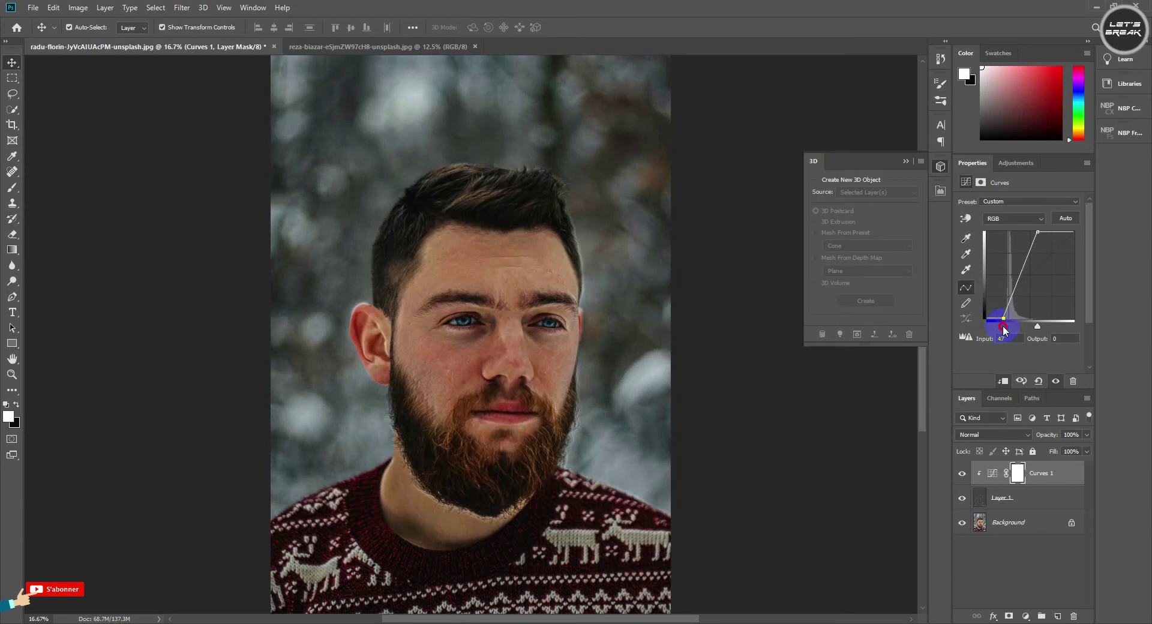
pyautogui.moveTo(1004, 326); pyautogui.dragTo(1001, 329)
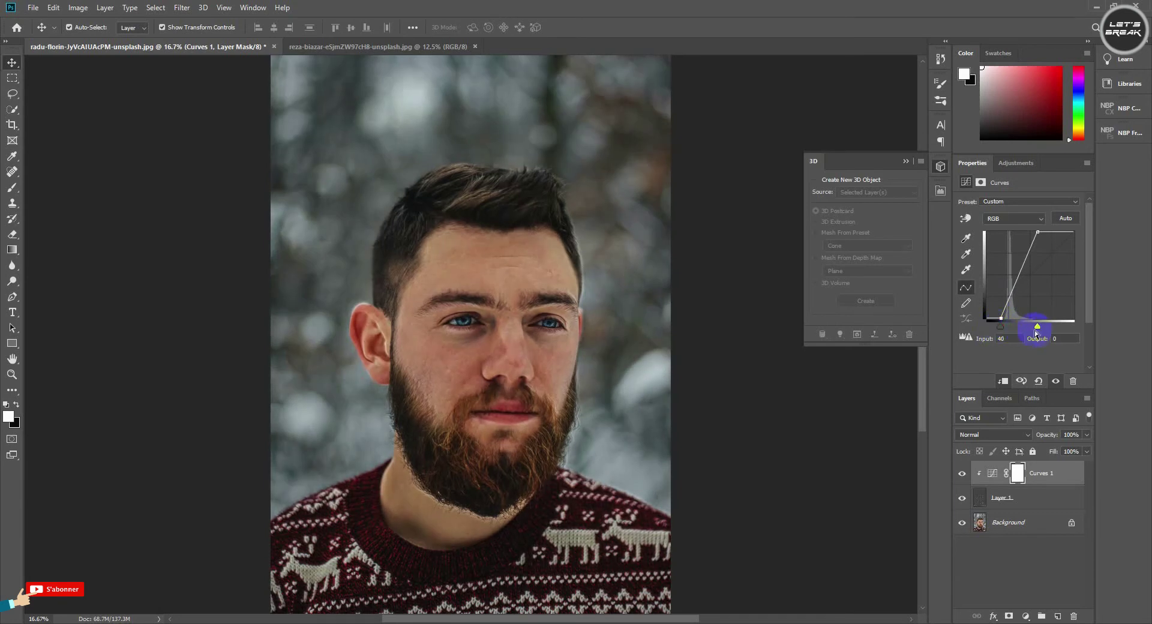
pyautogui.moveTo(1038, 328); pyautogui.dragTo(1033, 327)
pyautogui.click(1057, 474)
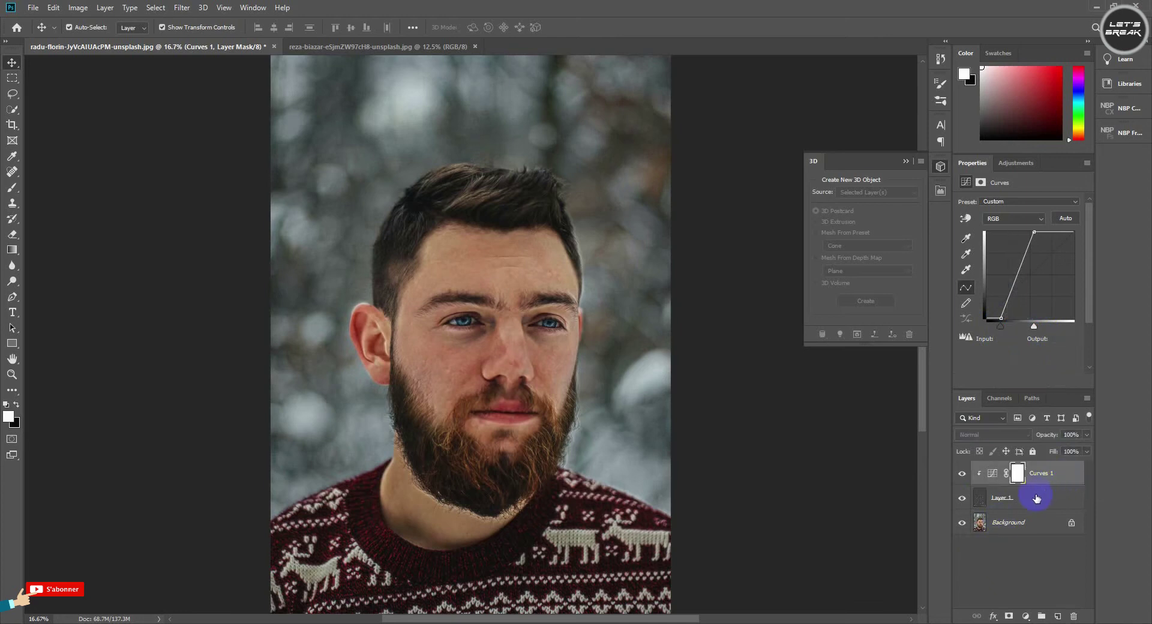
pyautogui.click(1036, 498)
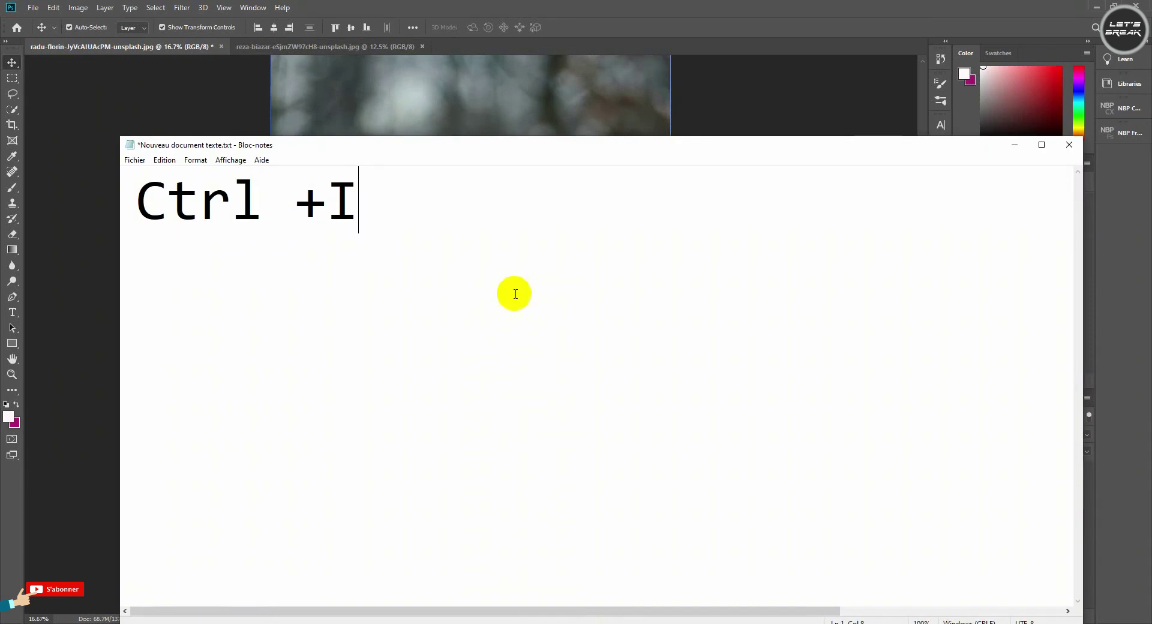
# - Change the shortcut note to 'Ctrl +G' and minimize Notepad
pyautogui.press('BackSpace')
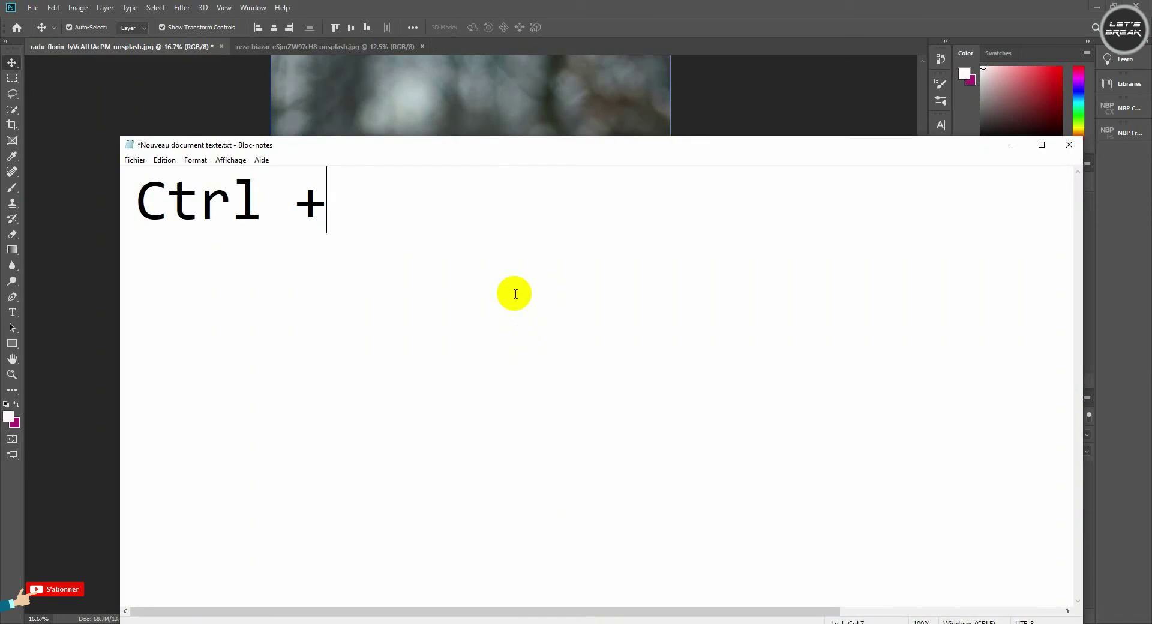
pyautogui.write('G')
pyautogui.click(1014, 145)
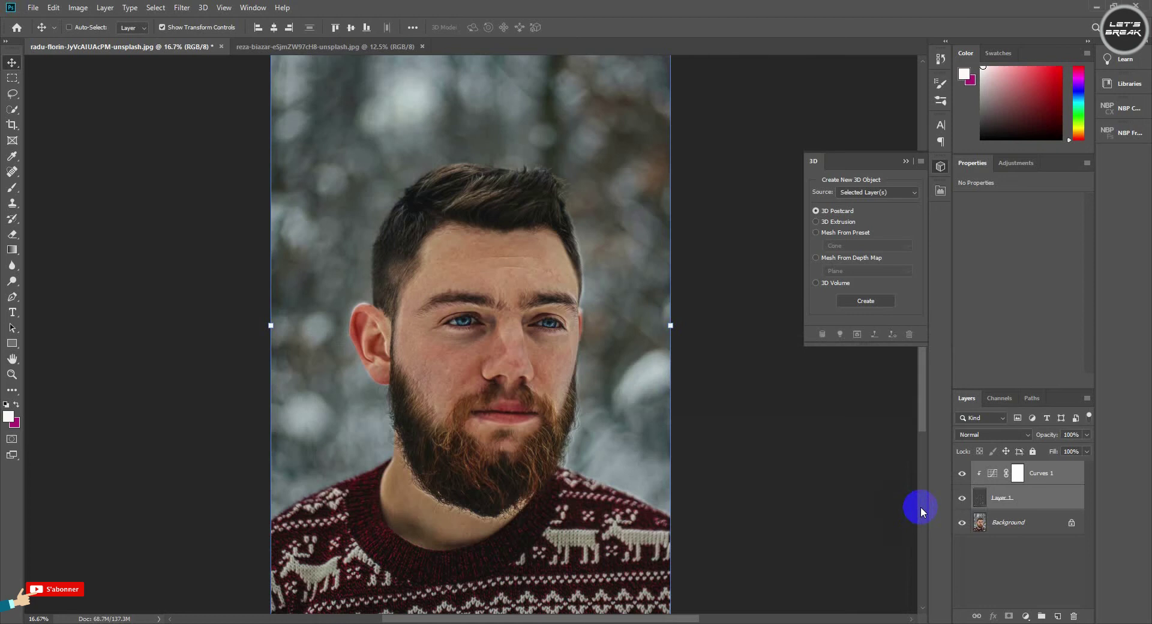
# - Group Curves 1 and Layer 1 into Group 1, add a mask, set black foreground, choose Brush
pyautogui.hotkey('ctrl', 'g')
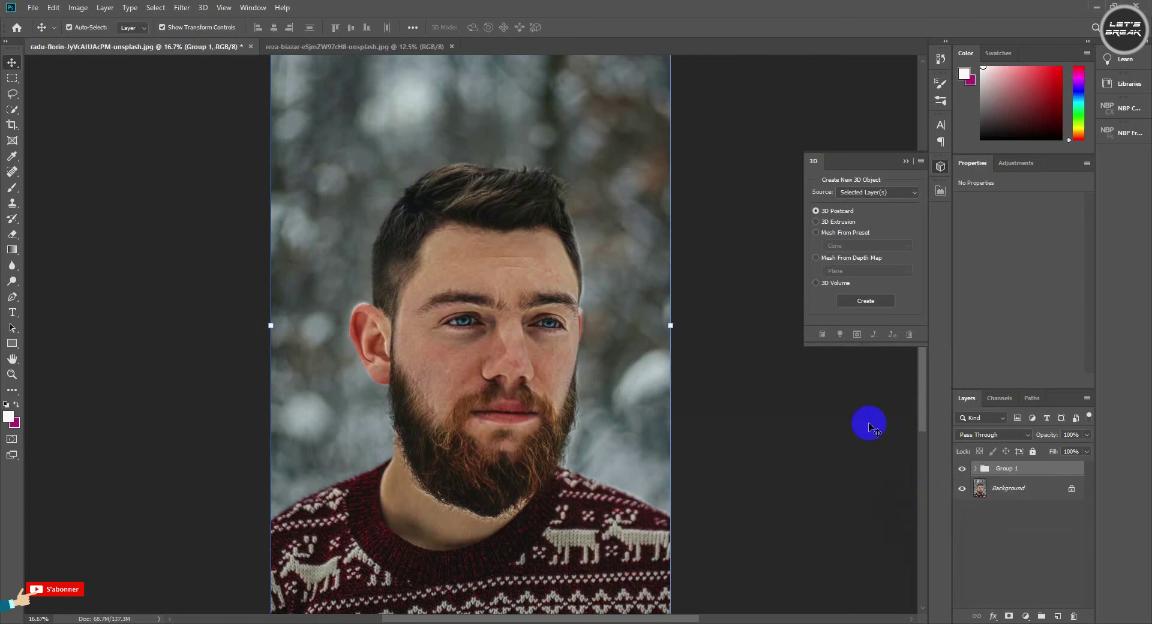
pyautogui.click(1010, 616)
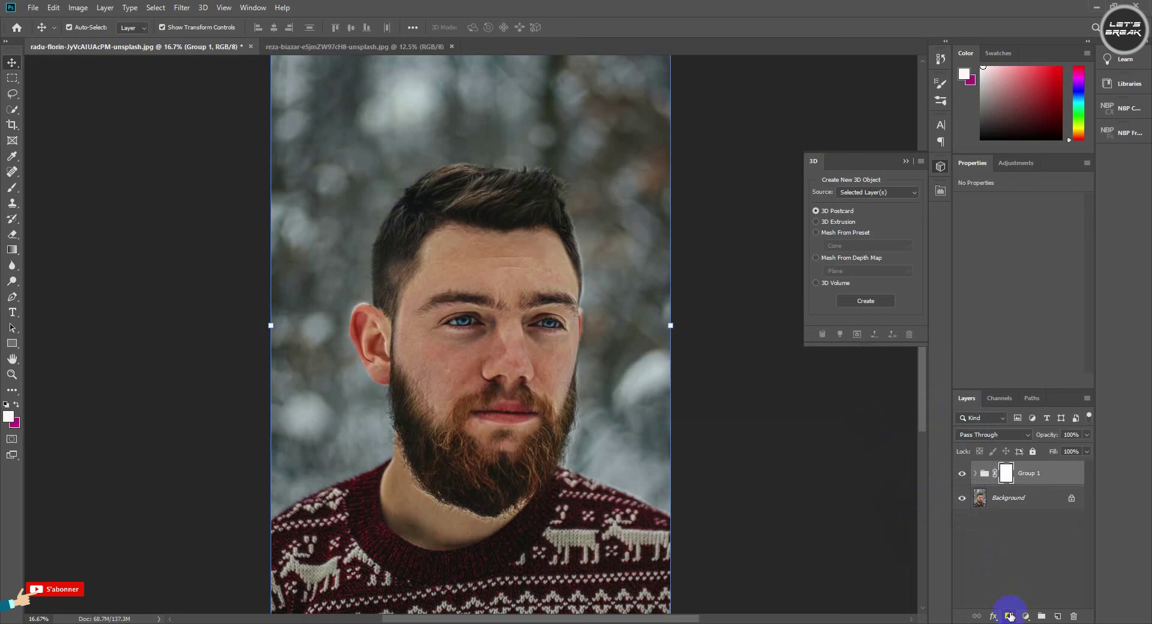
pyautogui.click(16, 404)
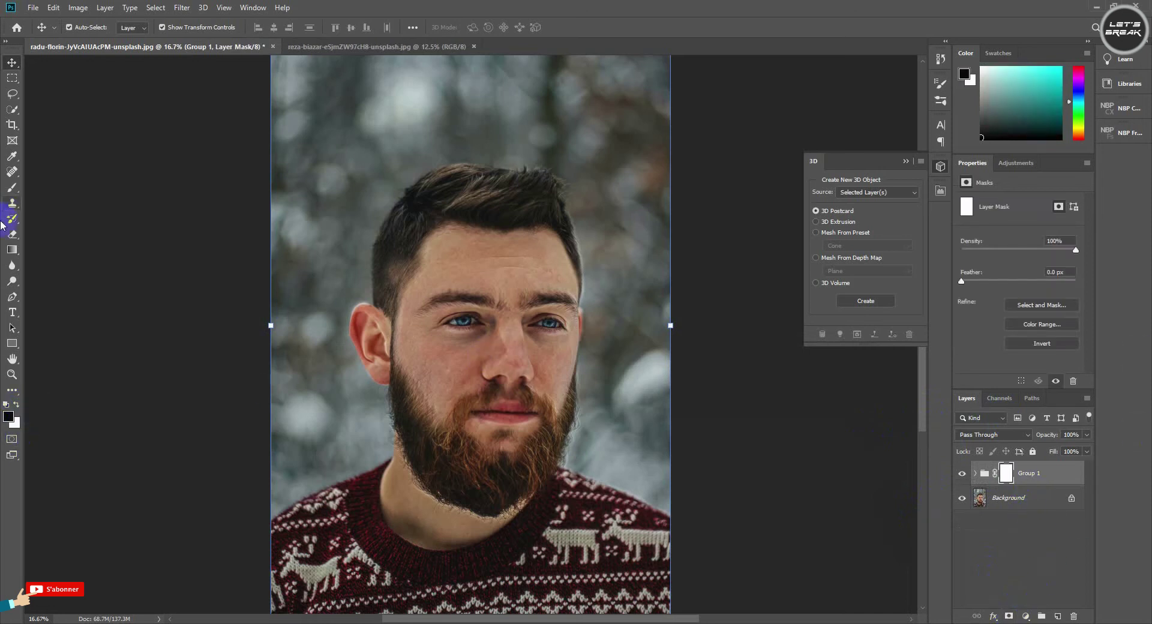
pyautogui.click(12, 187)
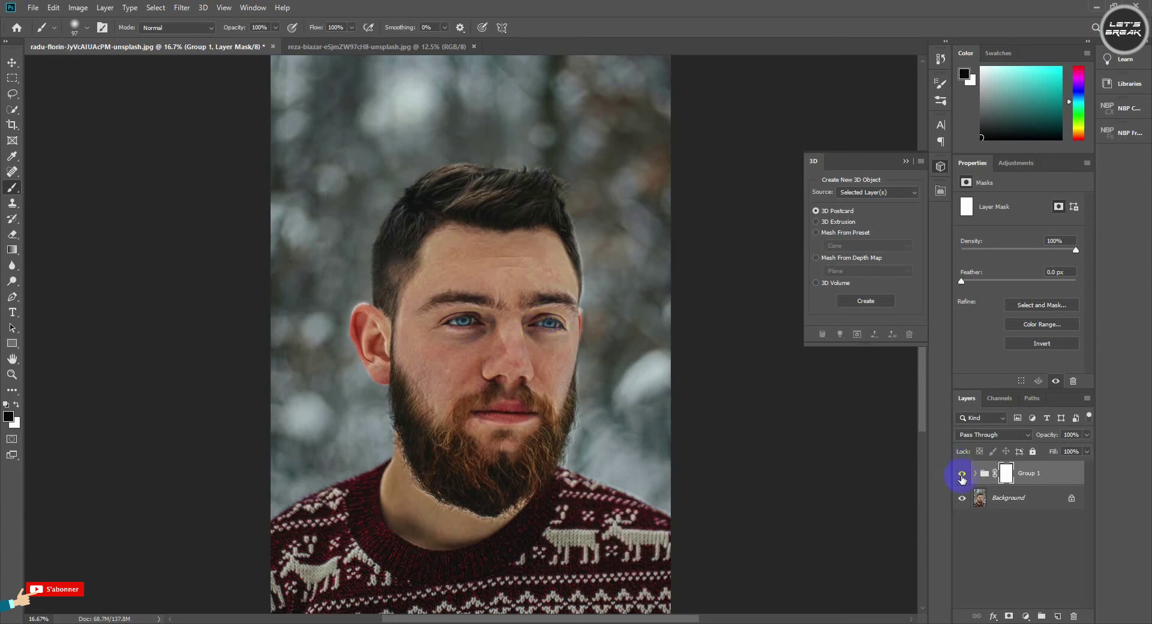
# - Toggle Group 1's visibility twice to compare with the original, then zoom in on the face
pyautogui.click(961, 478)
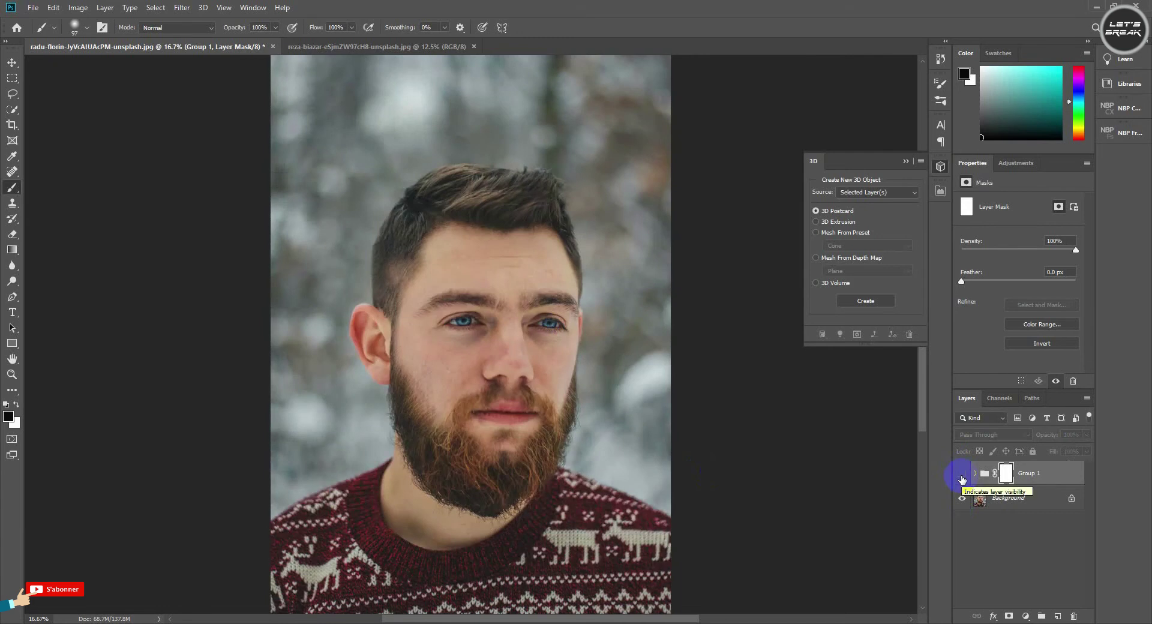
pyautogui.click(961, 478)
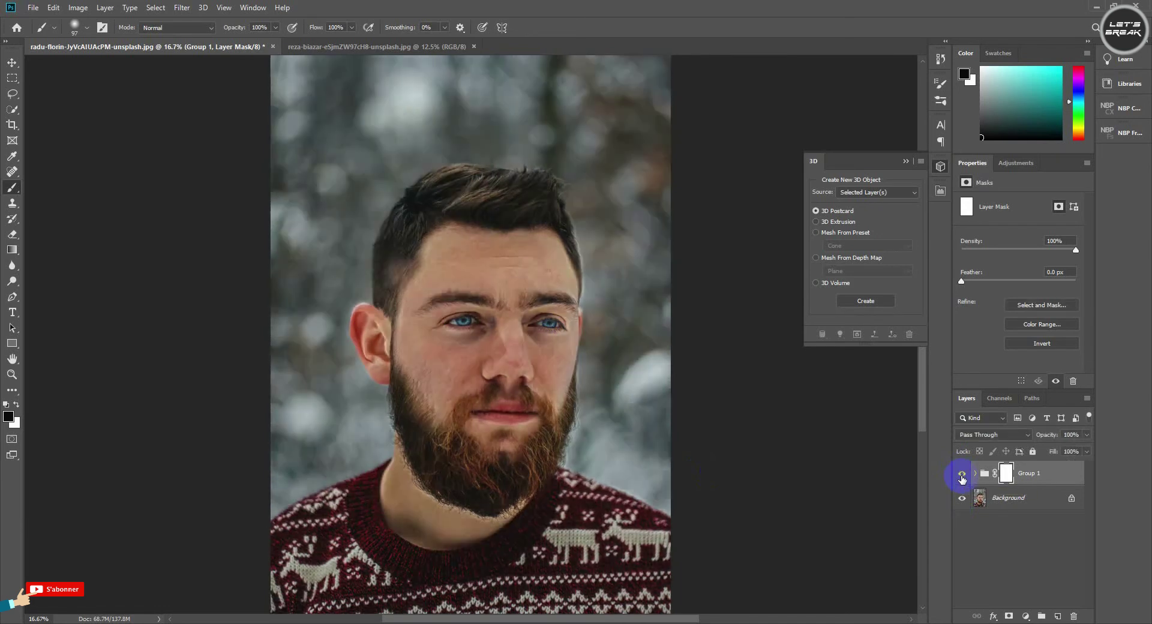
pyautogui.click(962, 478)
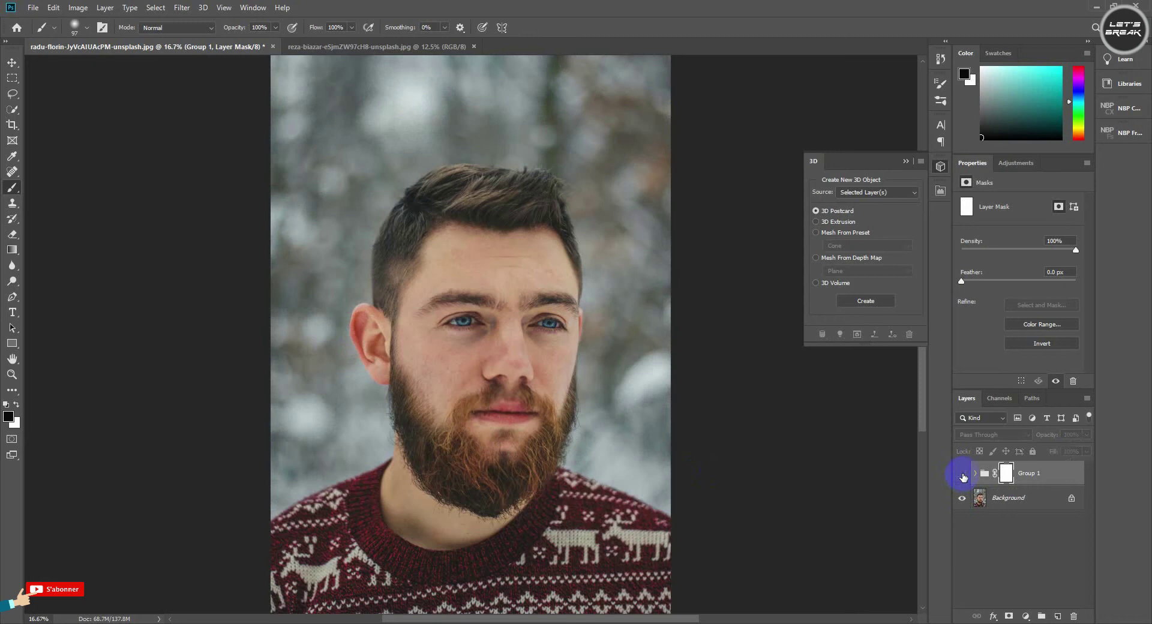
pyautogui.click(962, 477)
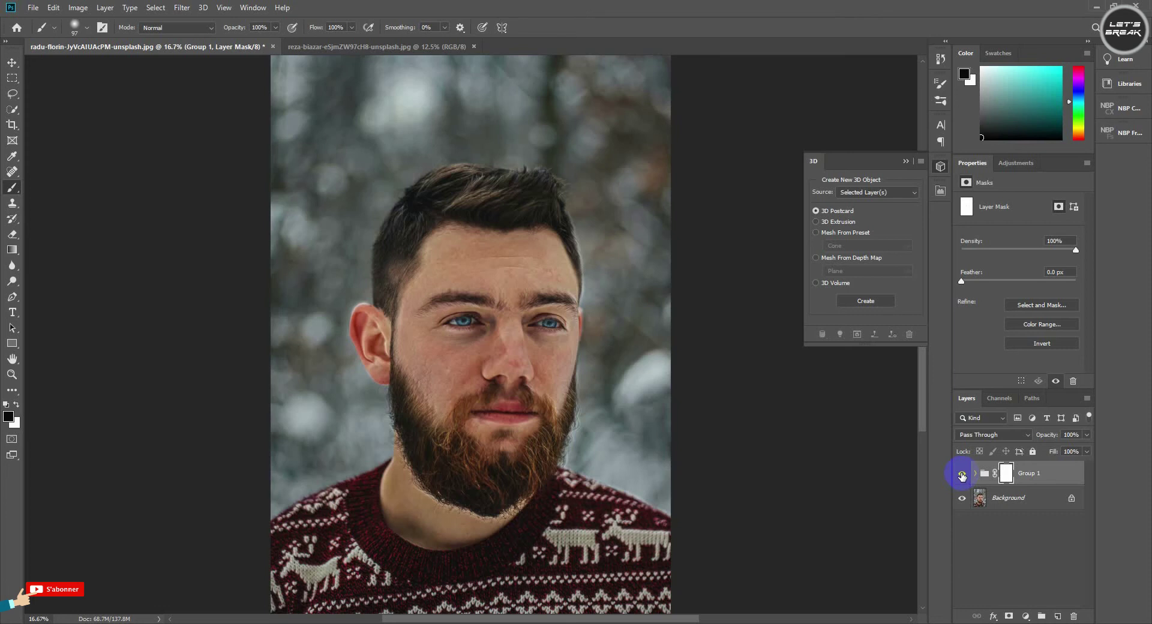
pyautogui.hotkey('ctrl', '+')
pyautogui.hotkey('ctrl', '+')
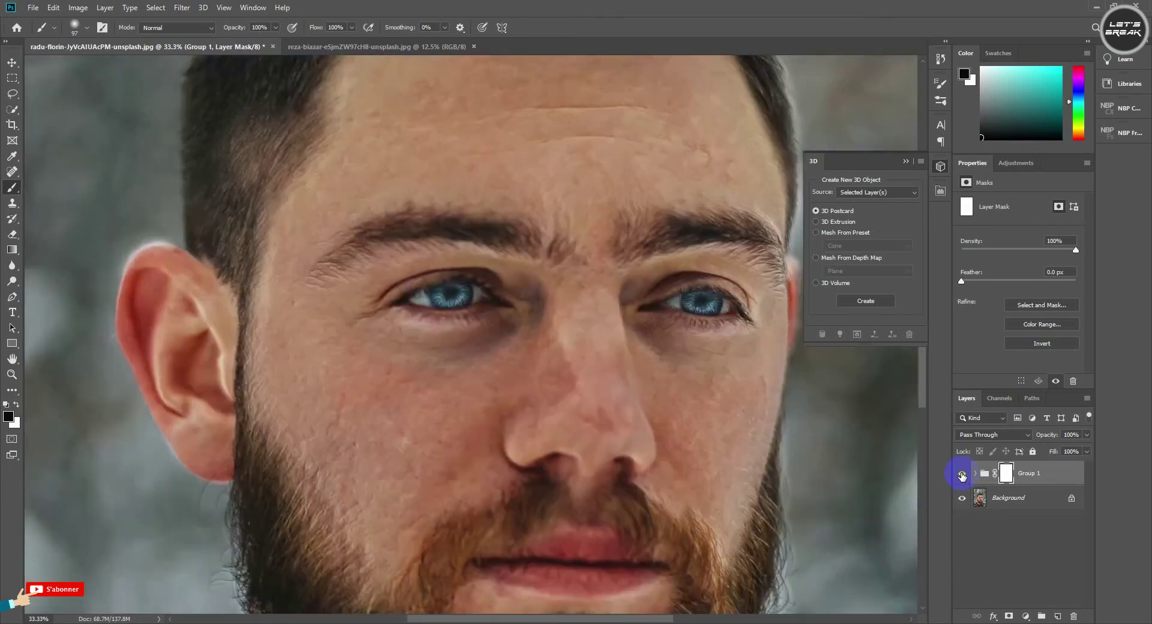
# - Zoom in on the facial skin and compare the face with Group 1 hidden and shown
pyautogui.hotkey('ctrl', '+')
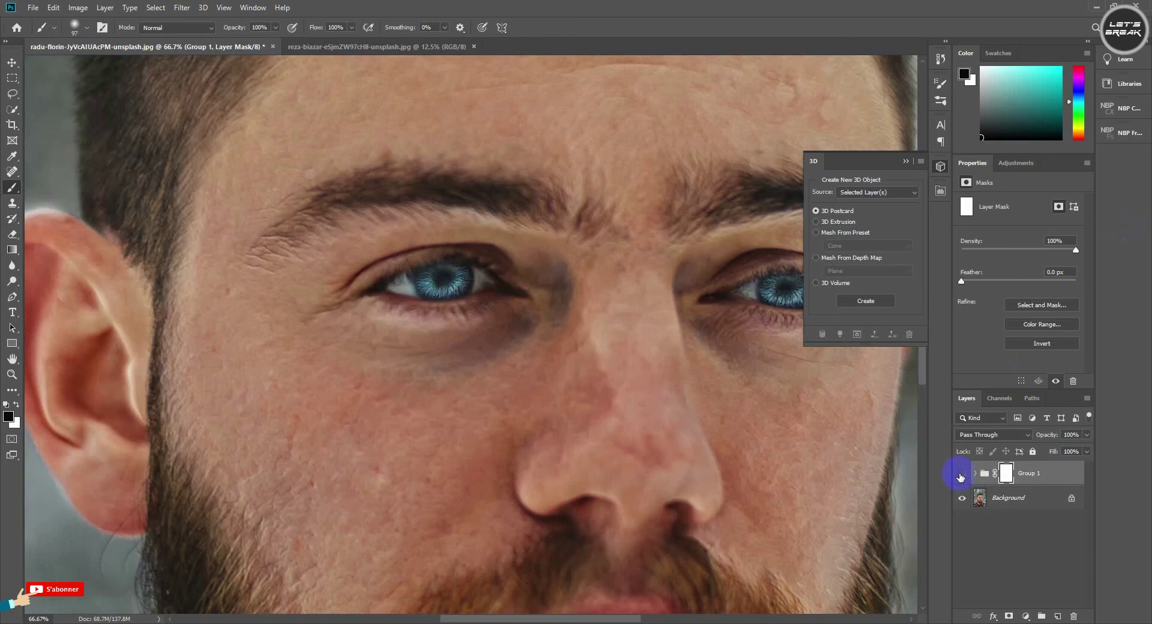
pyautogui.click(960, 477)
pyautogui.click(960, 474)
pyautogui.scroll(-3, 822, 423)
pyautogui.scroll(-5, 821, 420)
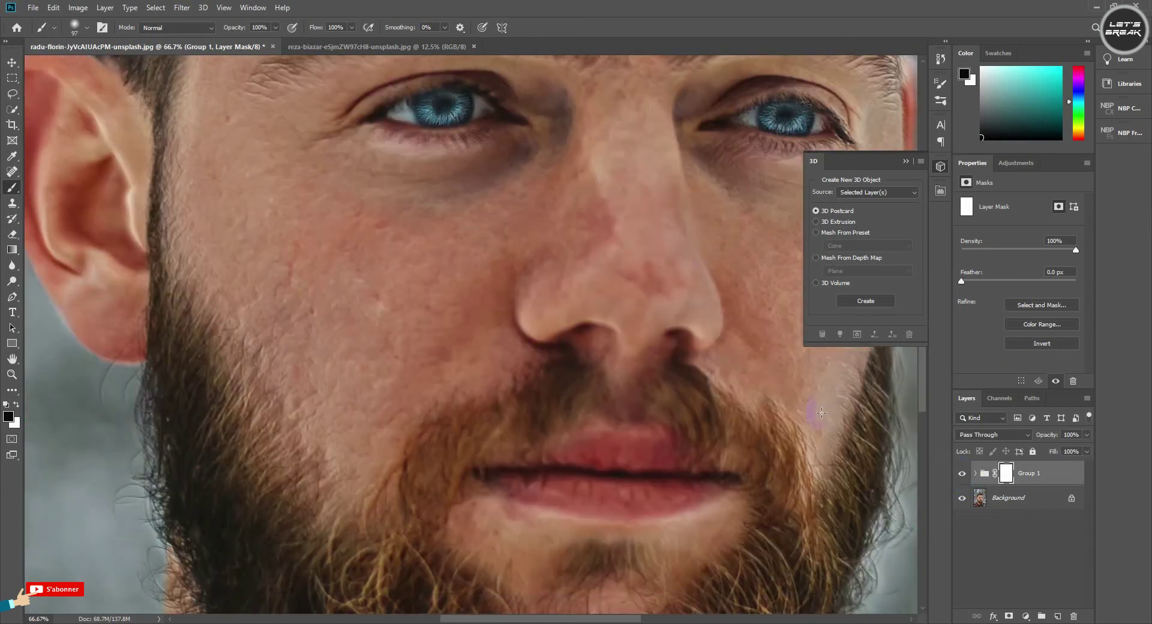
pyautogui.scroll(-3, 821, 420)
pyautogui.scroll(2, 688, 406)
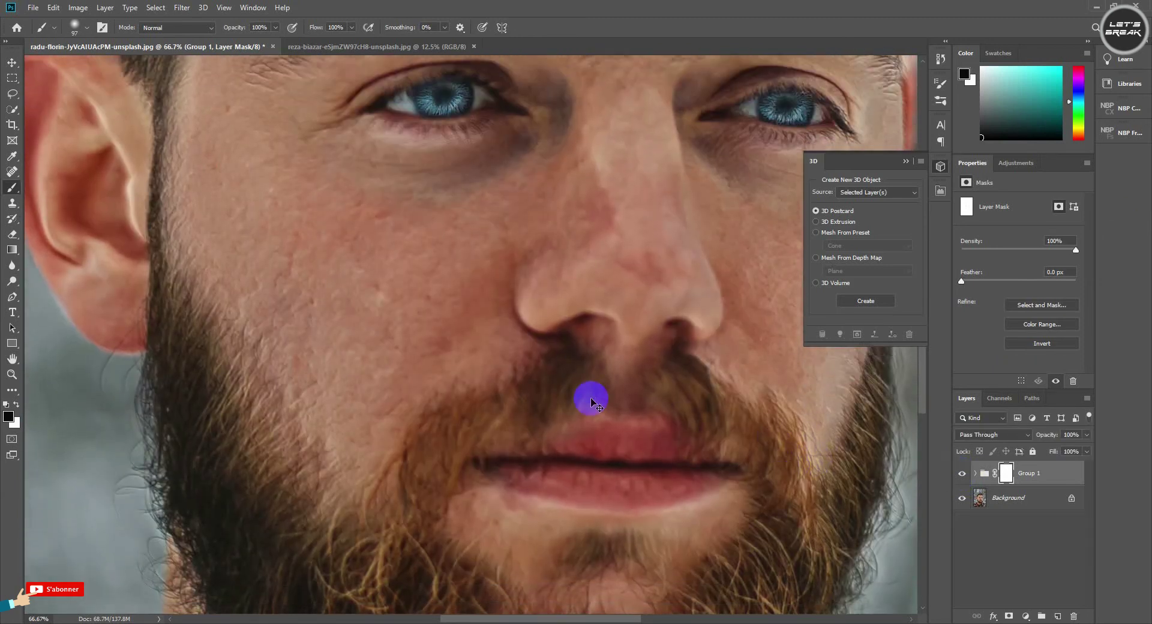
pyautogui.scroll(-1, 591, 398)
pyautogui.scroll(2, 591, 398)
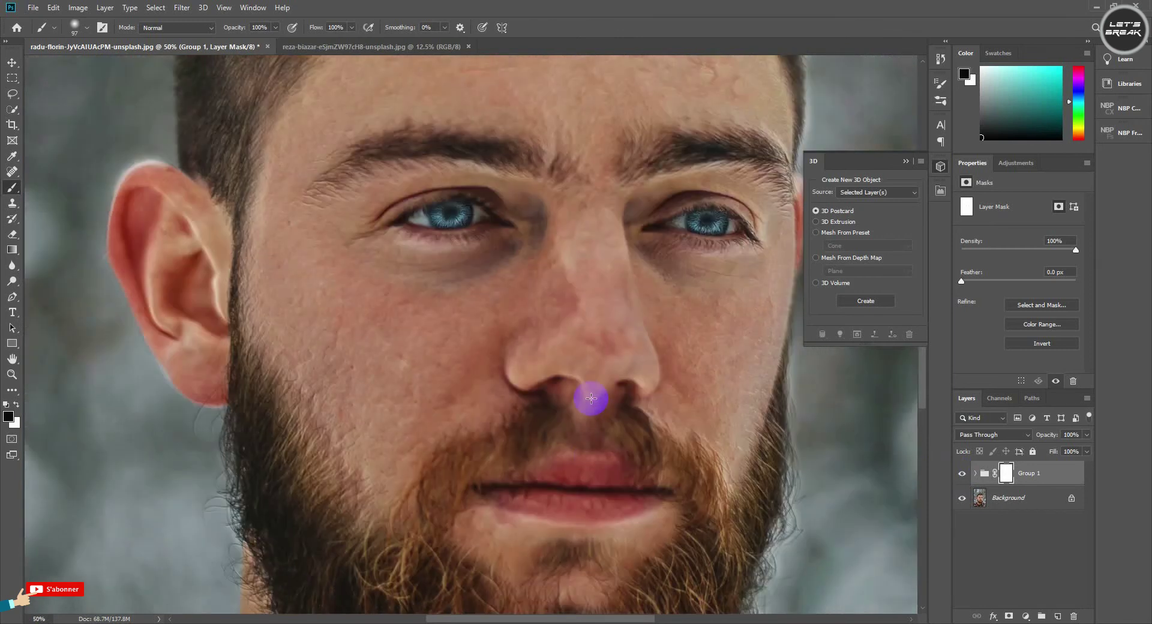
pyautogui.scroll(2, 591, 398)
pyautogui.scroll(2, 591, 398)
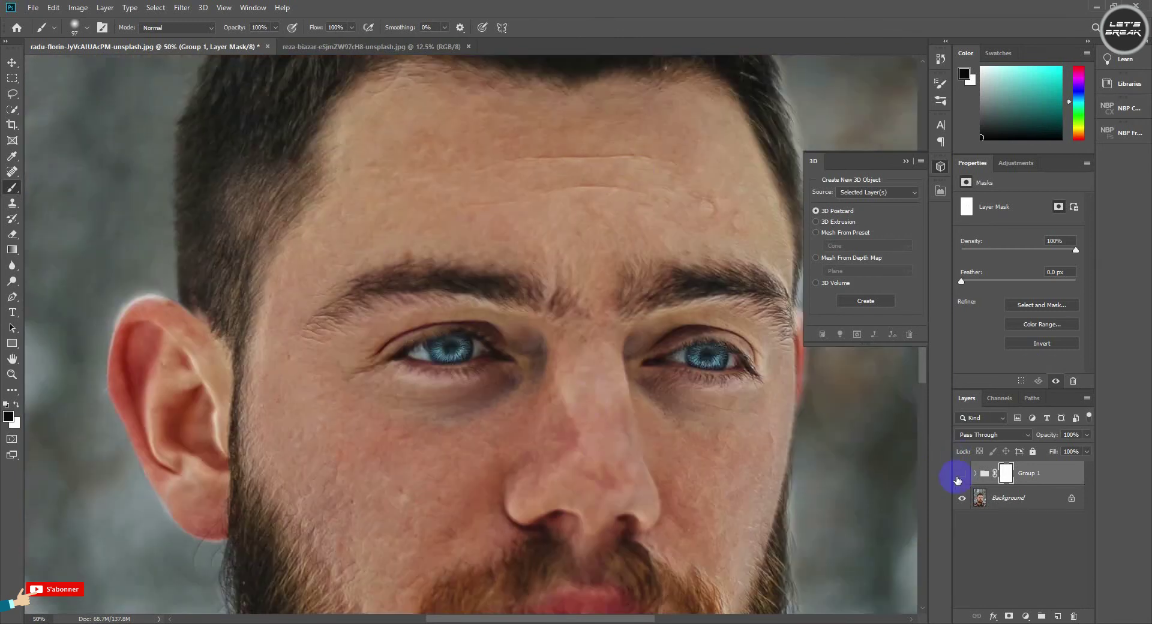
pyautogui.click(958, 479)
pyautogui.click(957, 479)
# - Zoom out to fit the portrait, then switch to the second portrait's document
pyautogui.hotkey('ctrl', '-')
pyautogui.hotkey('ctrl', '-')
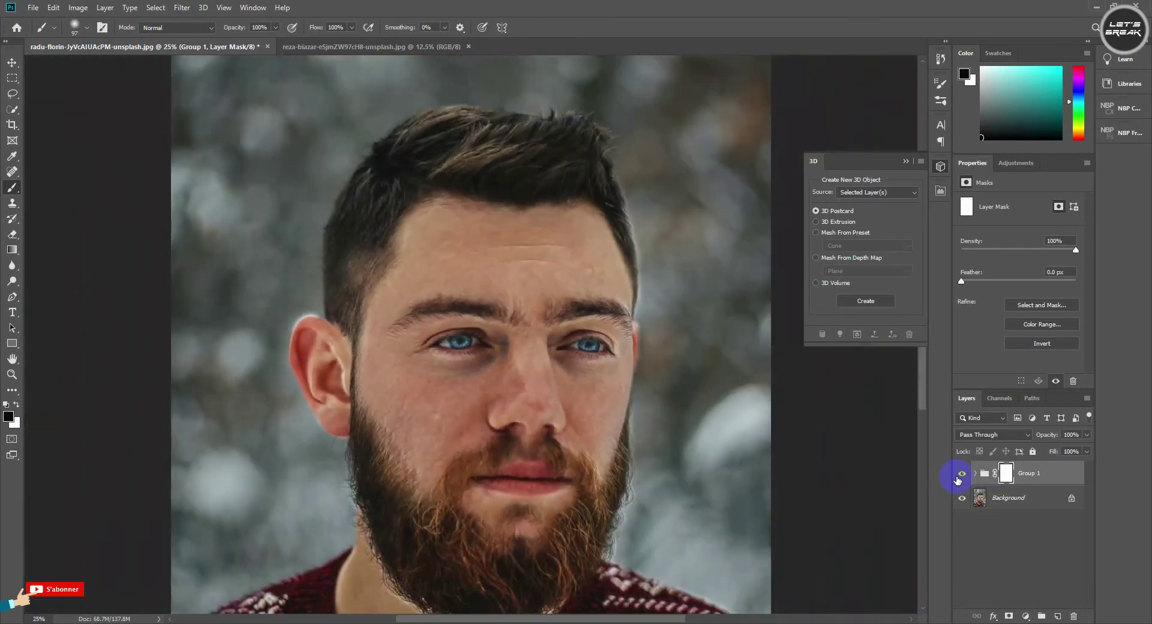
pyautogui.hotkey('ctrl', '-')
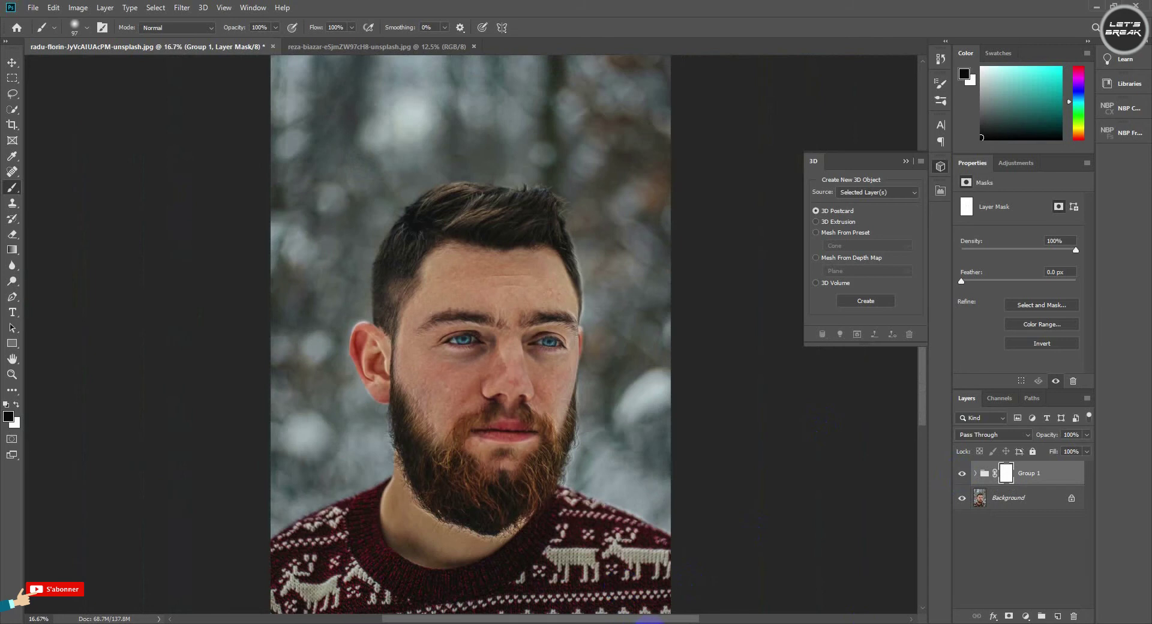
pyautogui.click(365, 45)
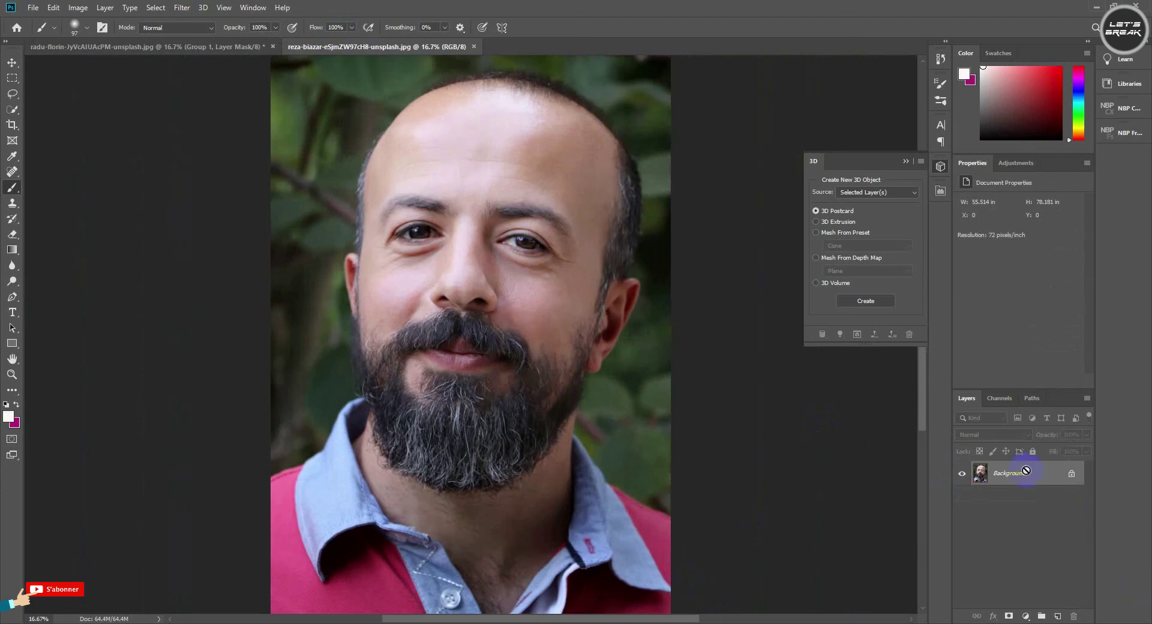
# - Duplicate the Background as Layer 1 and start Filter > 3D > Generate Normal Map
pyautogui.hotkey('ctrl', 'j')
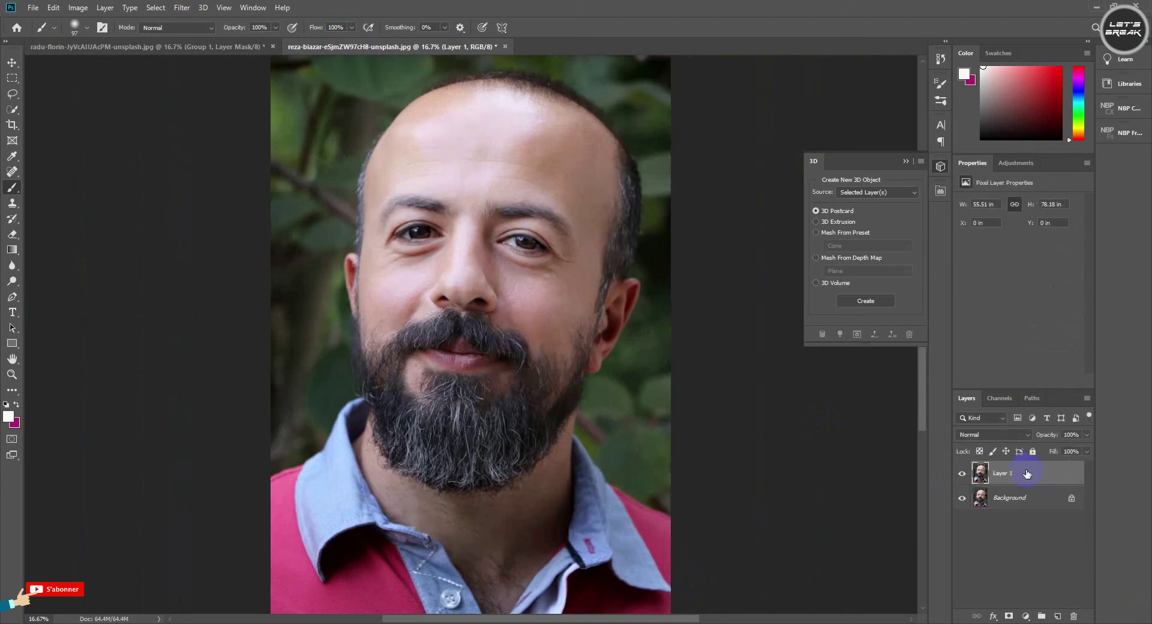
pyautogui.click(181, 8)
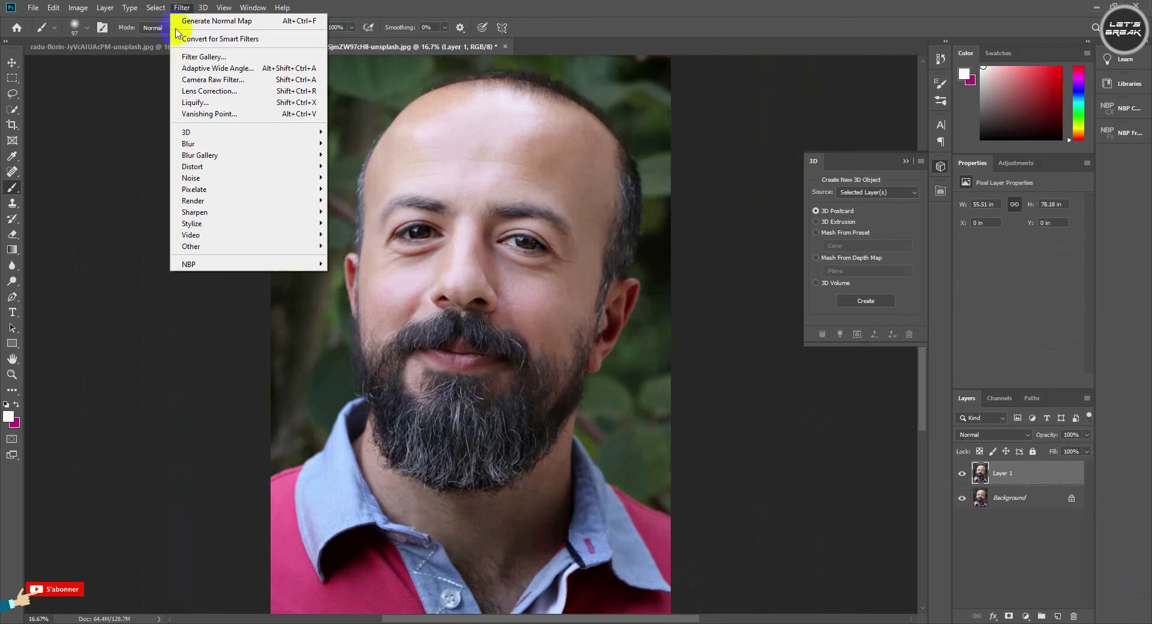
pyautogui.moveTo(243, 132)
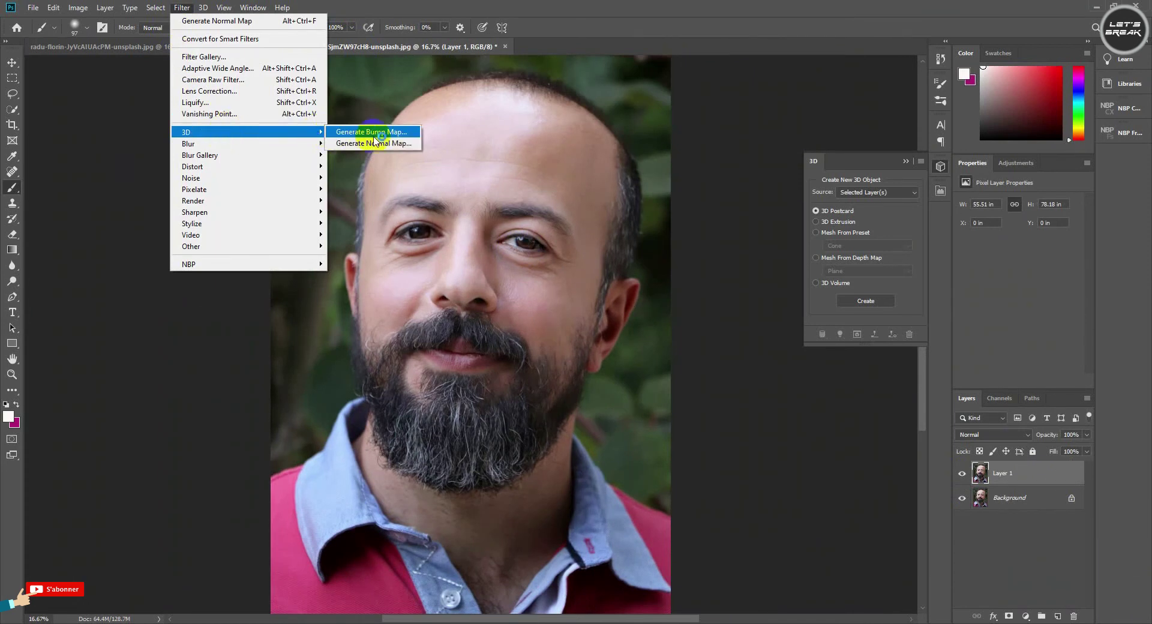
pyautogui.click(448, 279)
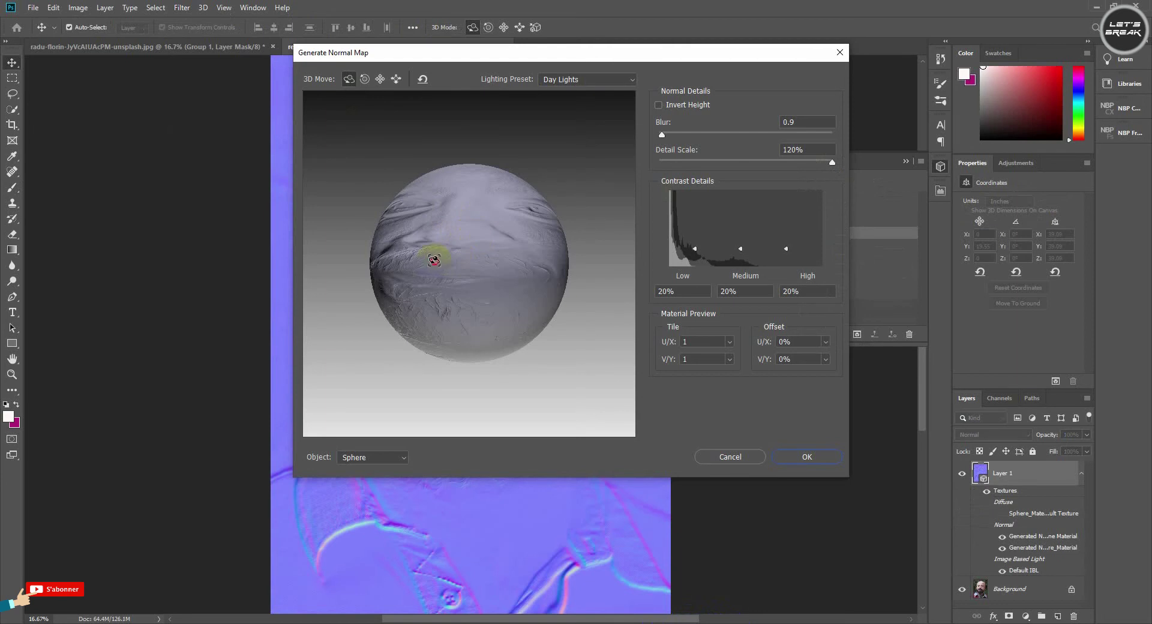
# - Inspect the normal map on the preview sphere and apply it to Layer 1
pyautogui.moveTo(460, 265); pyautogui.dragTo(448, 267)
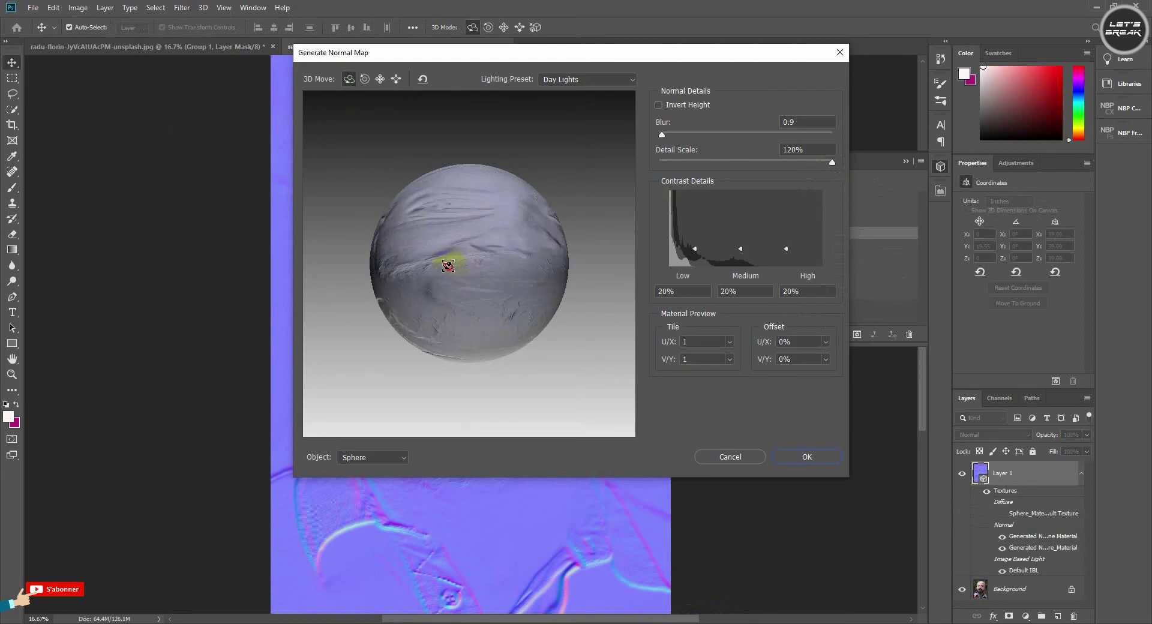
pyautogui.click(806, 457)
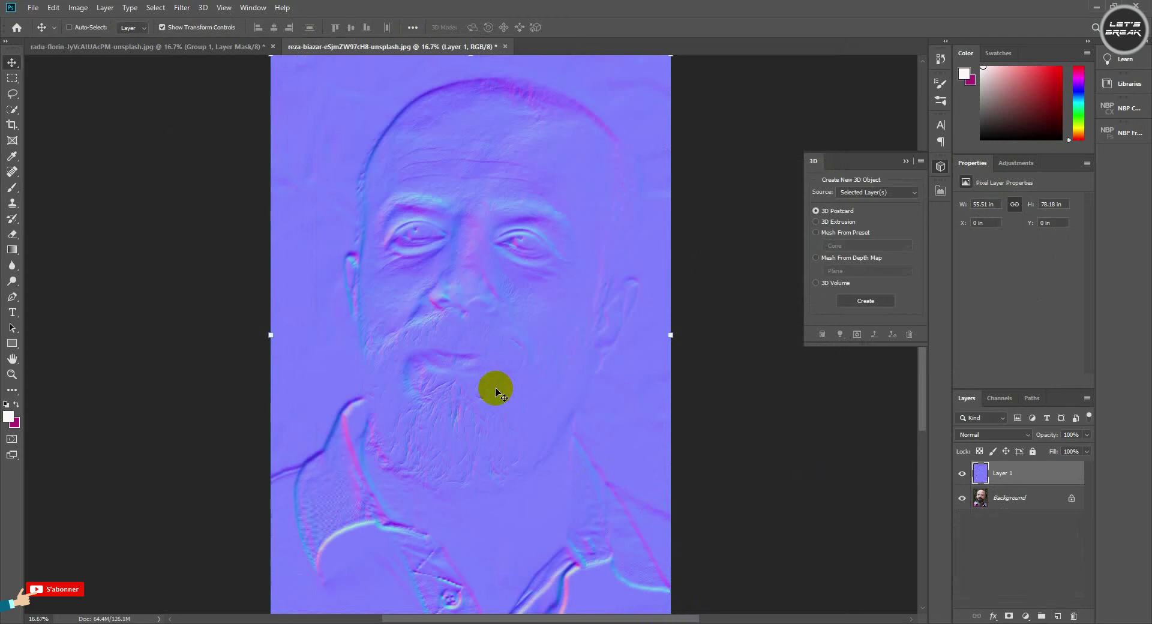
# - Desaturate and invert Layer 1's normal map, then blend it in Soft Light
pyautogui.hotkey('ctrl', 'shift', 'u')
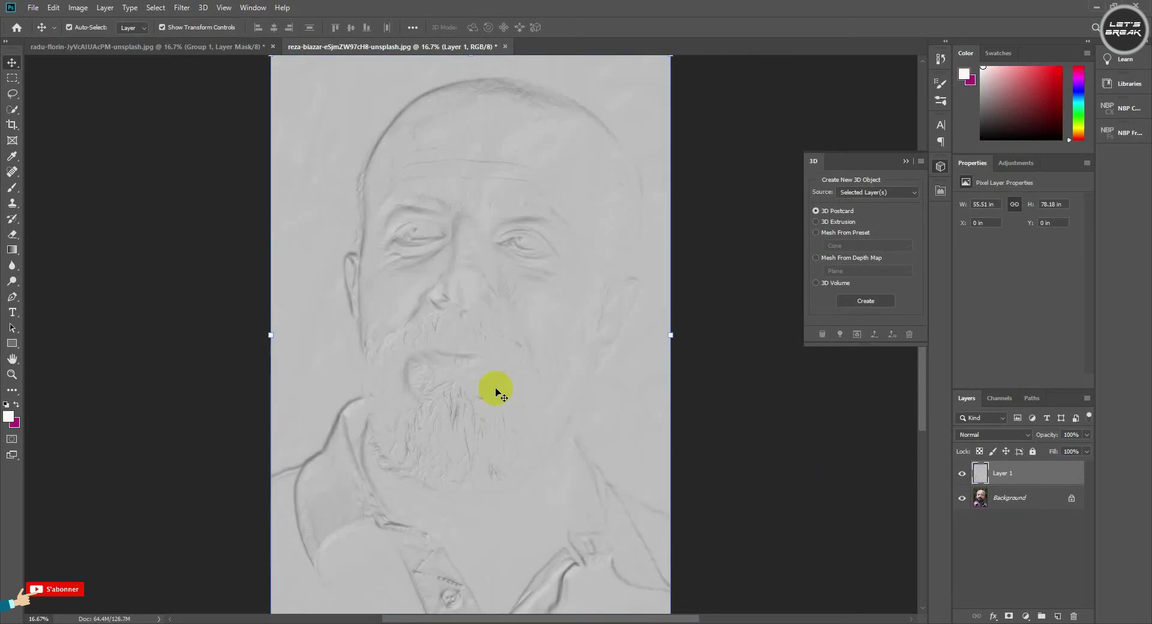
pyautogui.hotkey('ctrl', 'i')
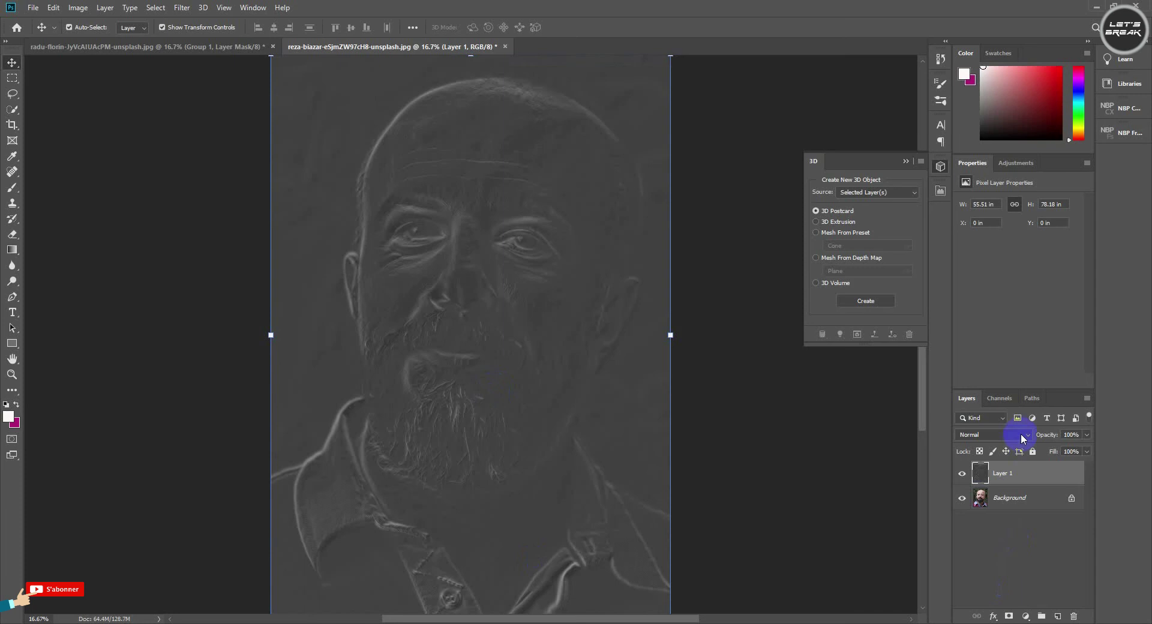
pyautogui.click(1021, 436)
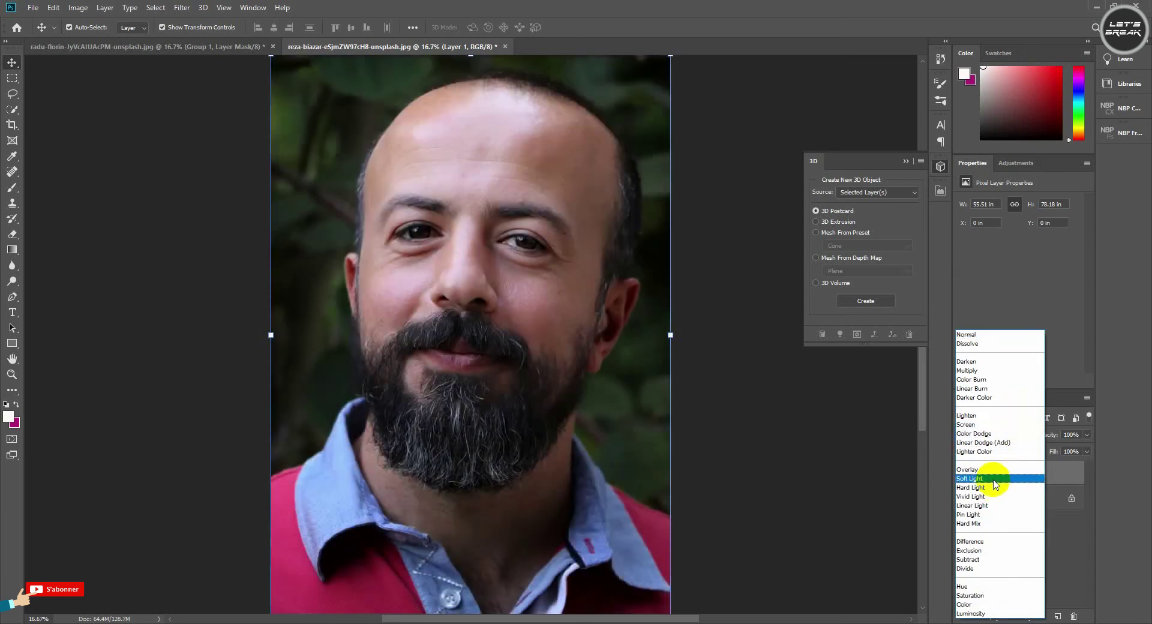
pyautogui.click(994, 481)
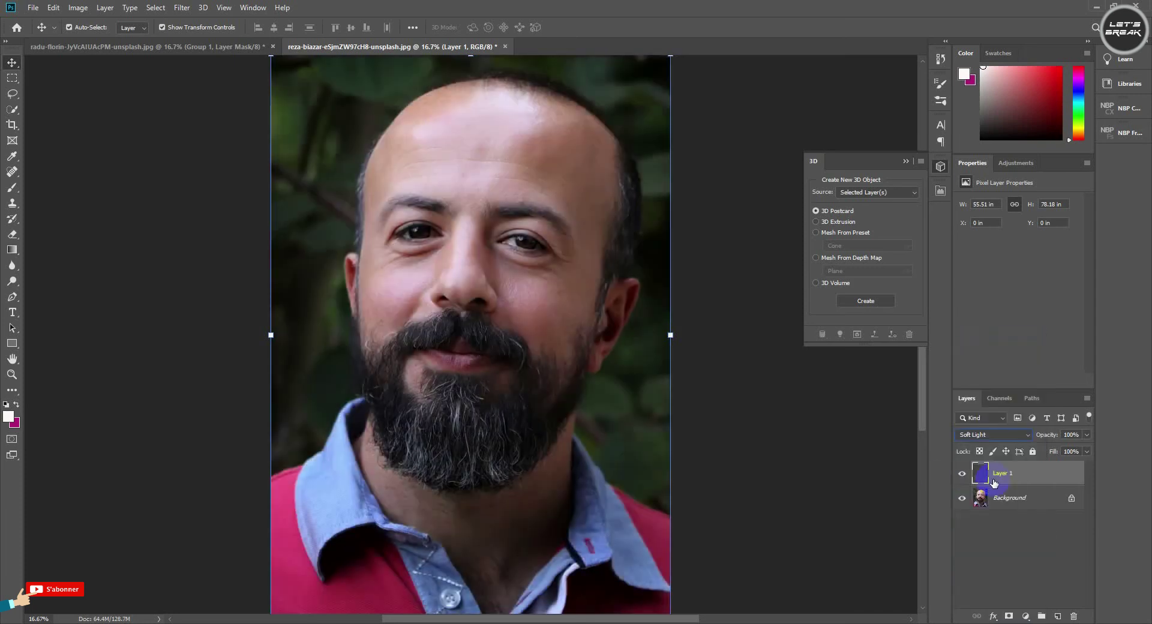
# - Toggle Layer 1 off and on to compare the Soft Light effect
pyautogui.click(961, 475)
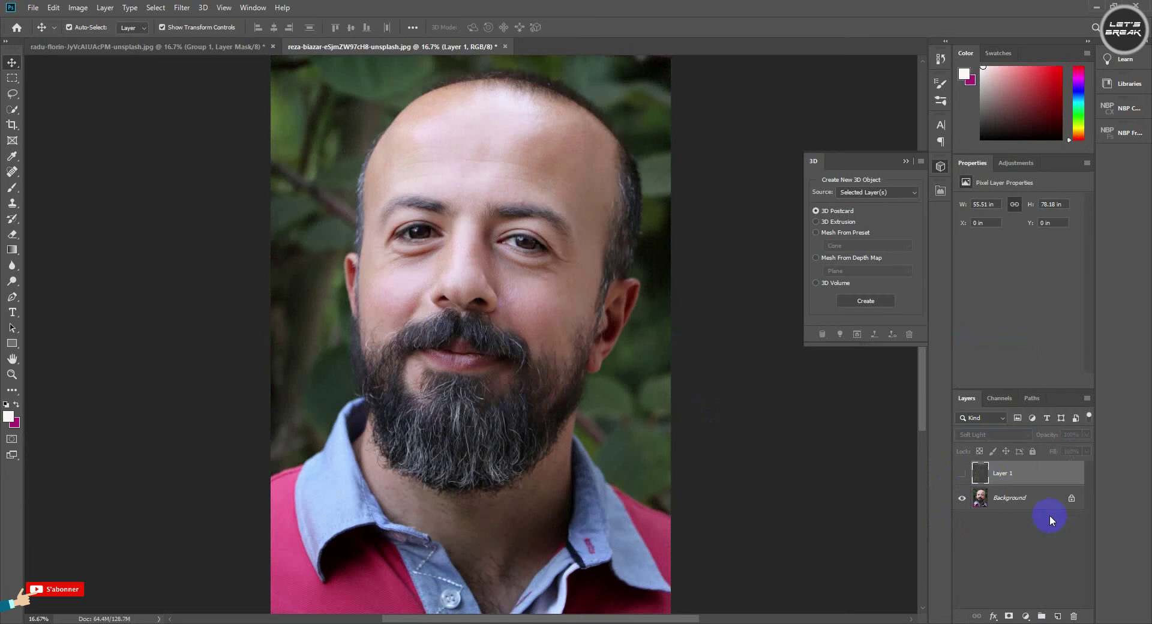
pyautogui.click(962, 475)
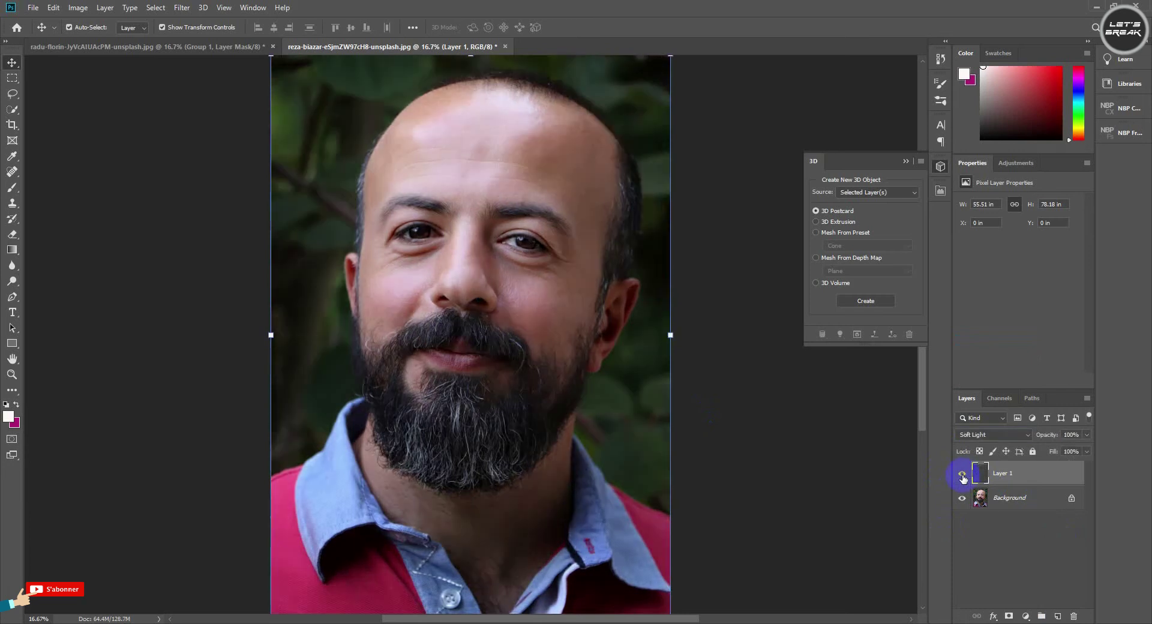
pyautogui.click(962, 478)
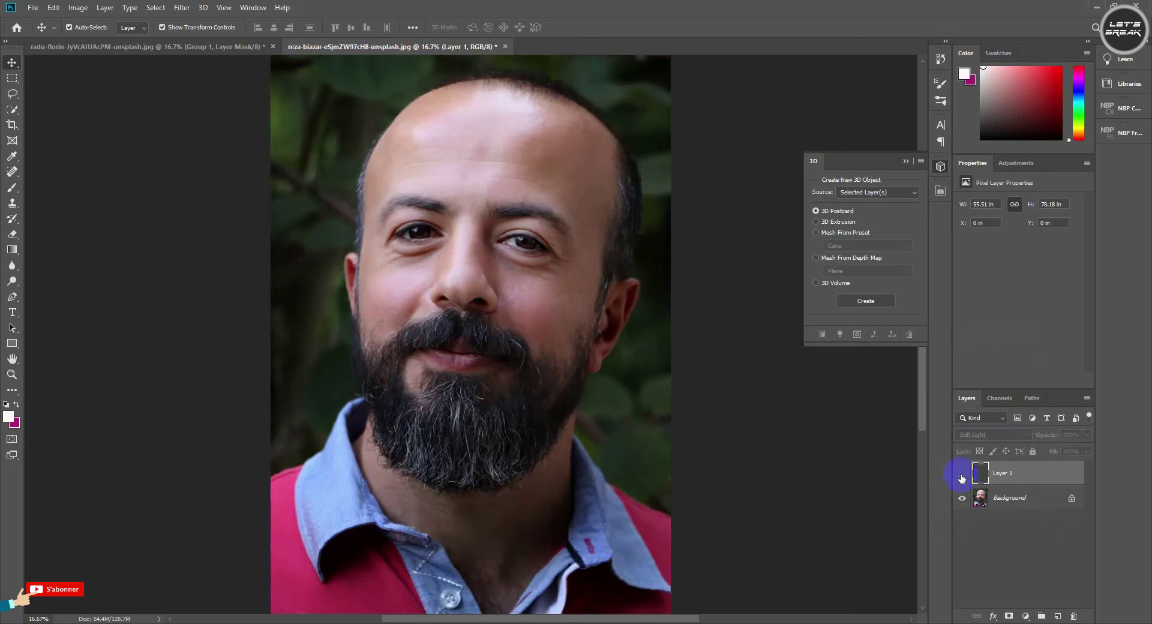
pyautogui.click(962, 478)
pyautogui.click(961, 478)
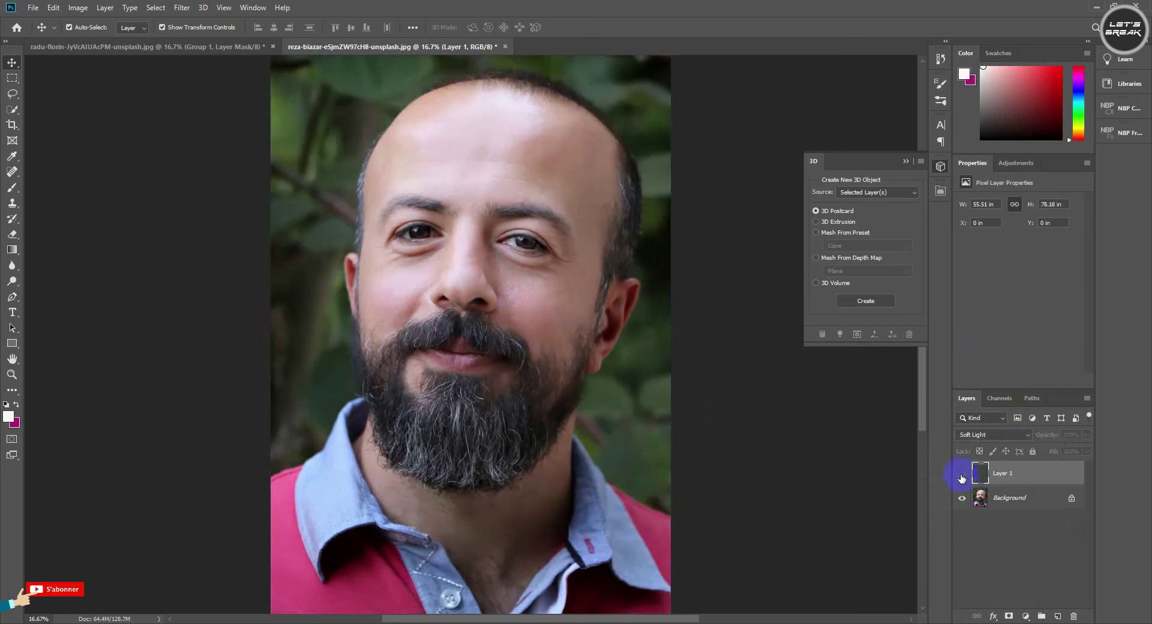
pyautogui.click(962, 478)
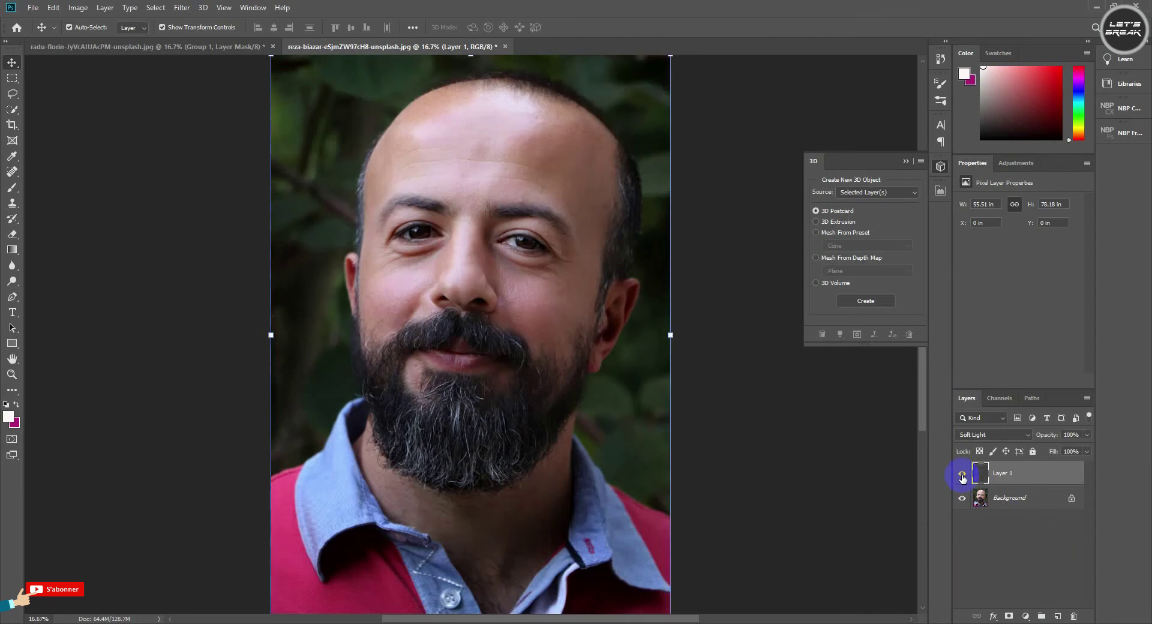
# - Add a Curves adjustment layer above Layer 1 and try moving its black point
pyautogui.click(1027, 616)
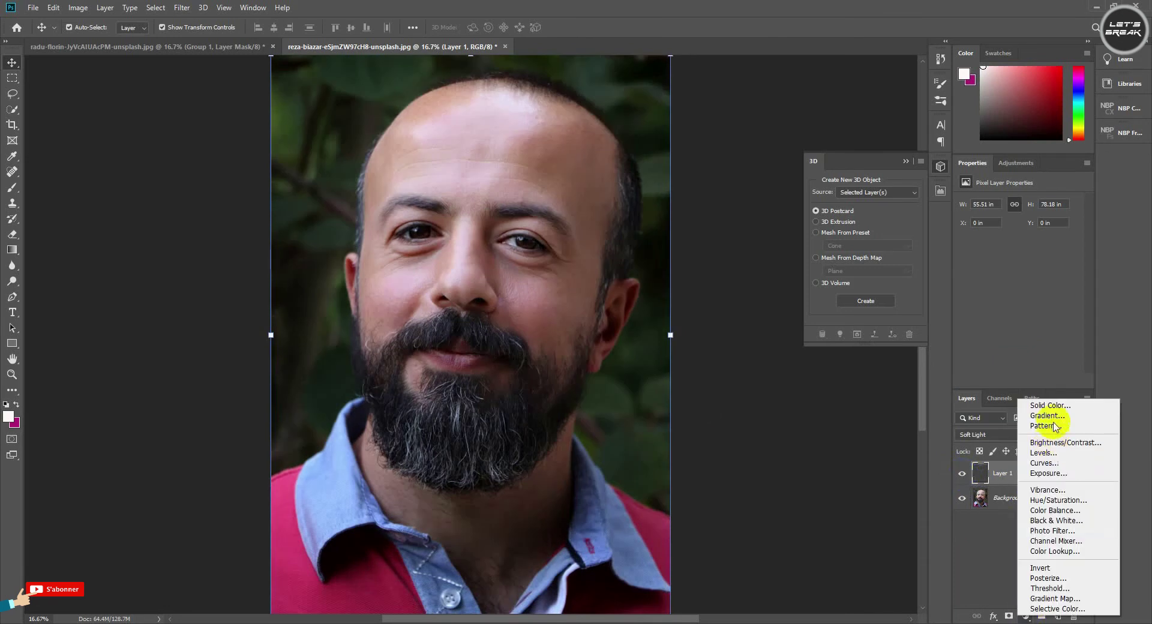
pyautogui.click(1049, 463)
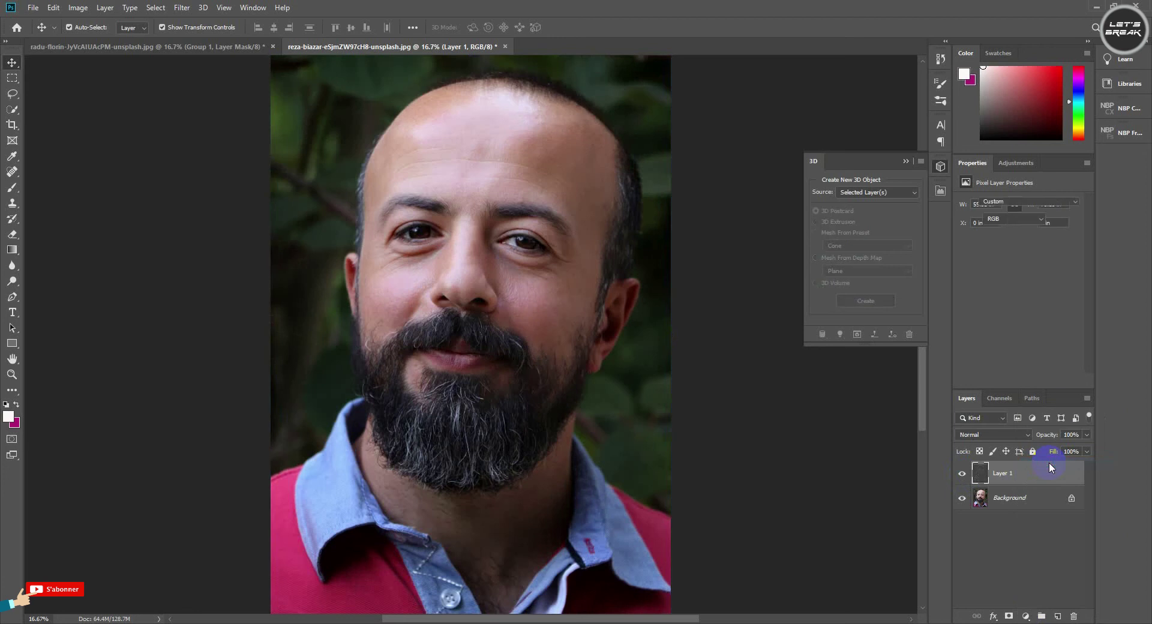
pyautogui.moveTo(987, 319); pyautogui.dragTo(994, 319)
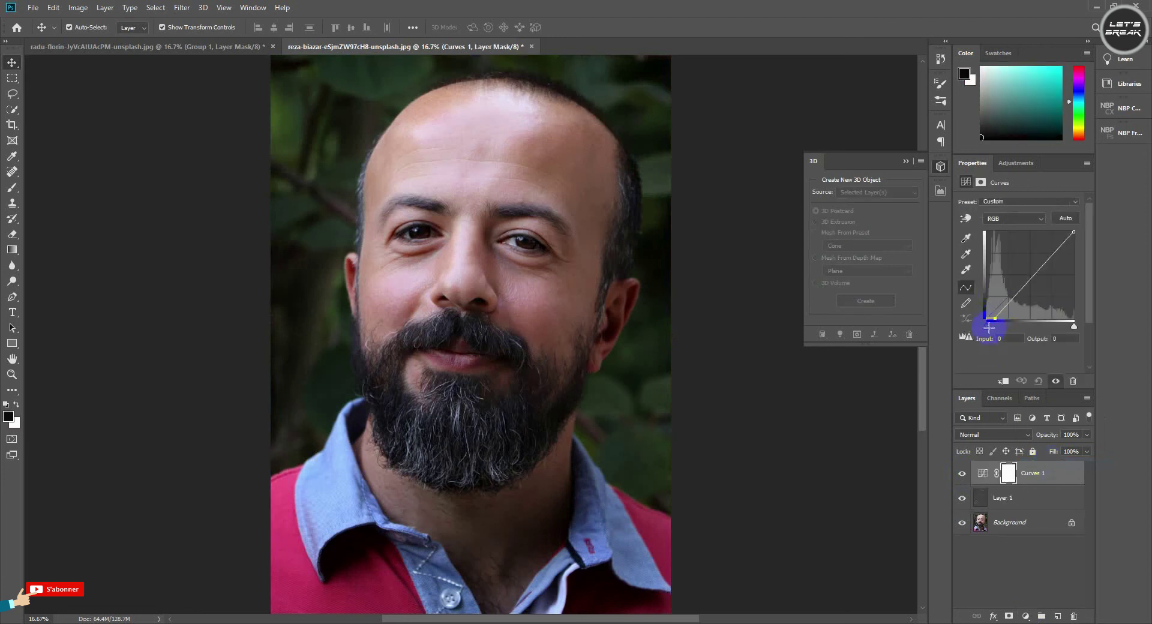
pyautogui.moveTo(989, 330); pyautogui.dragTo(1008, 337)
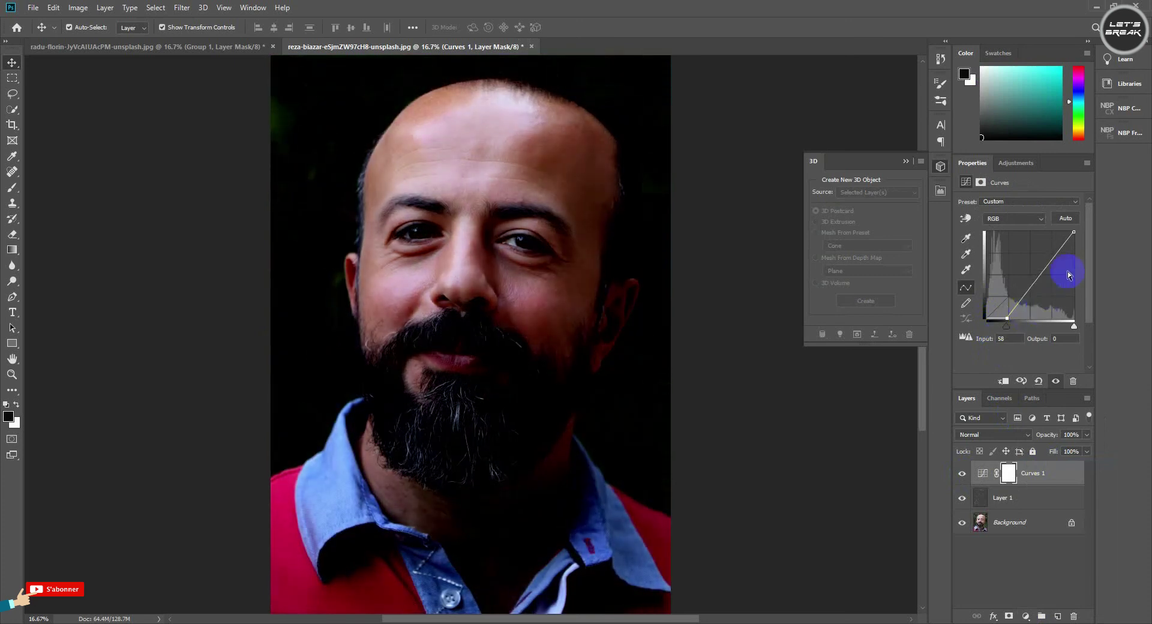
# - Pull the Curves white point in to about 208 and reset the black point to 0
pyautogui.moveTo(1072, 329); pyautogui.dragTo(989, 329)
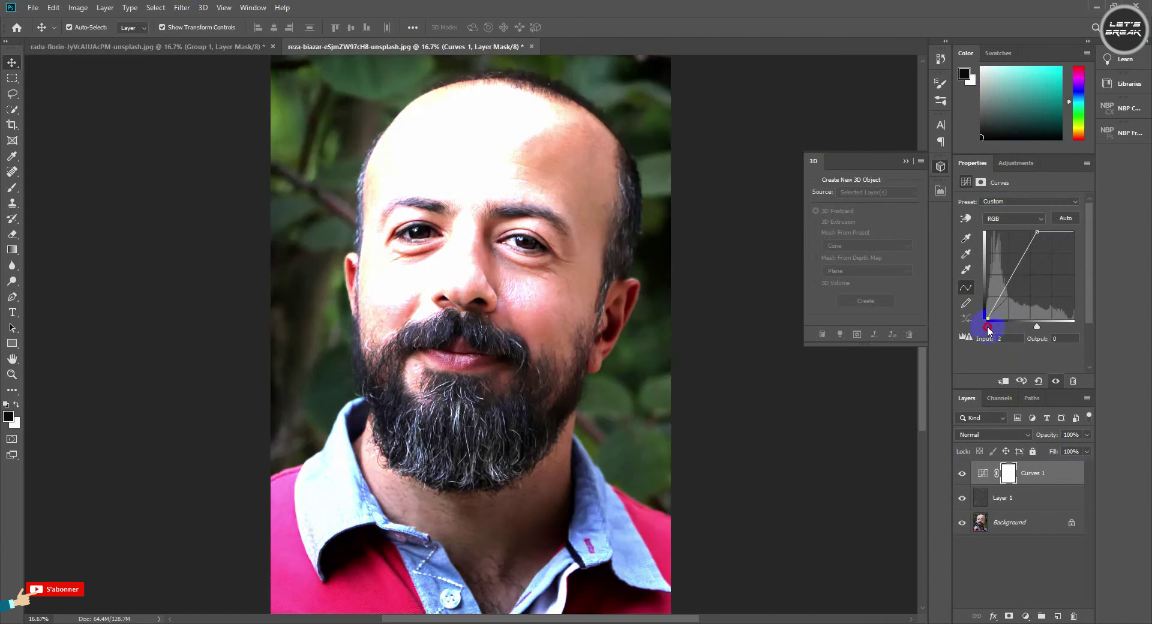
pyautogui.moveTo(987, 327); pyautogui.dragTo(1079, 329)
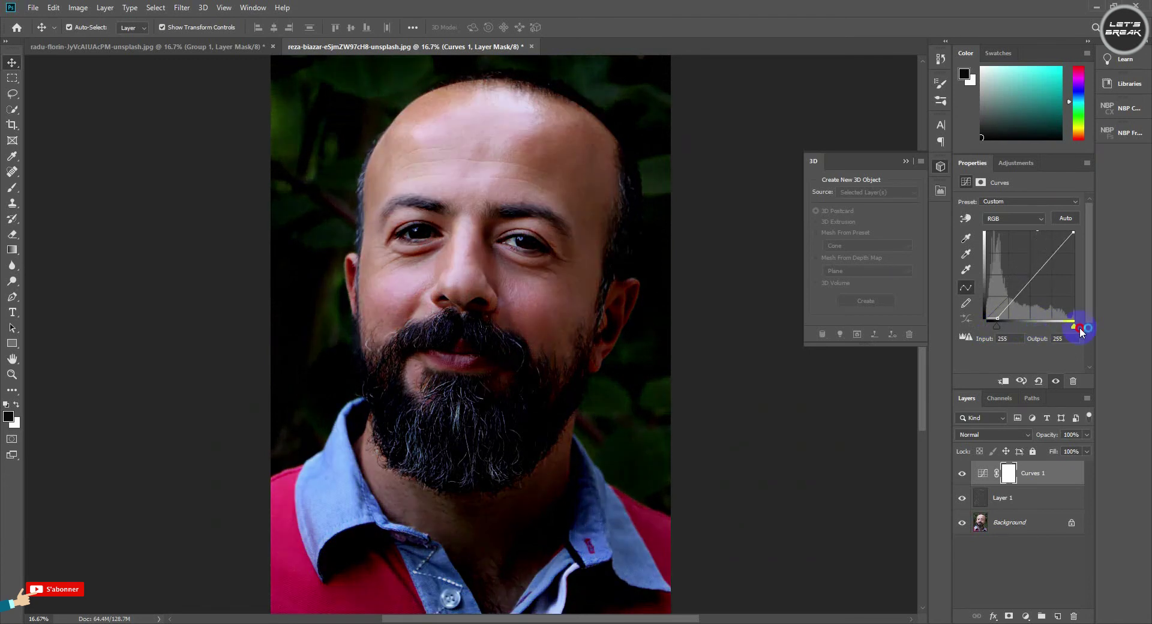
pyautogui.moveTo(1081, 331); pyautogui.dragTo(1055, 328)
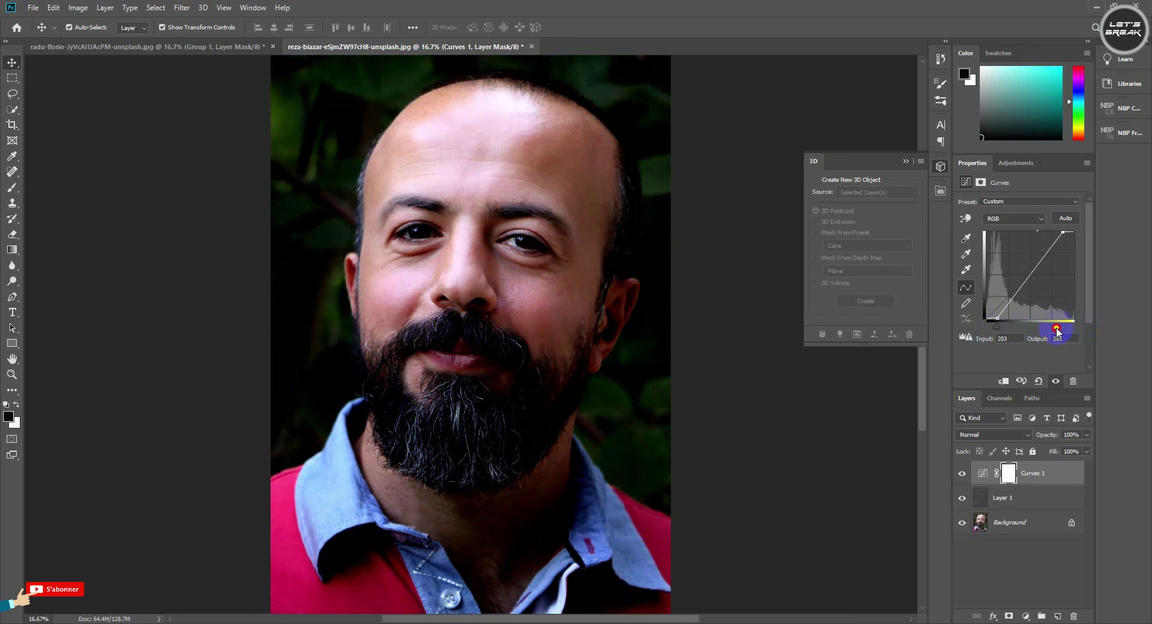
pyautogui.moveTo(999, 330); pyautogui.dragTo(975, 332)
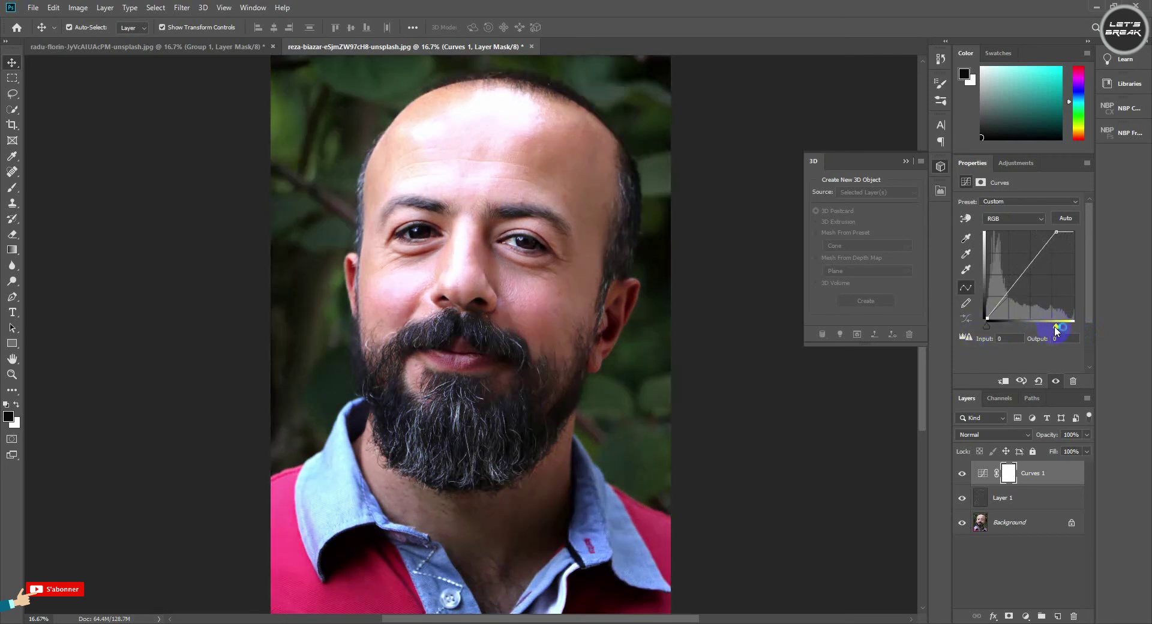
pyautogui.moveTo(1061, 332); pyautogui.dragTo(1060, 330)
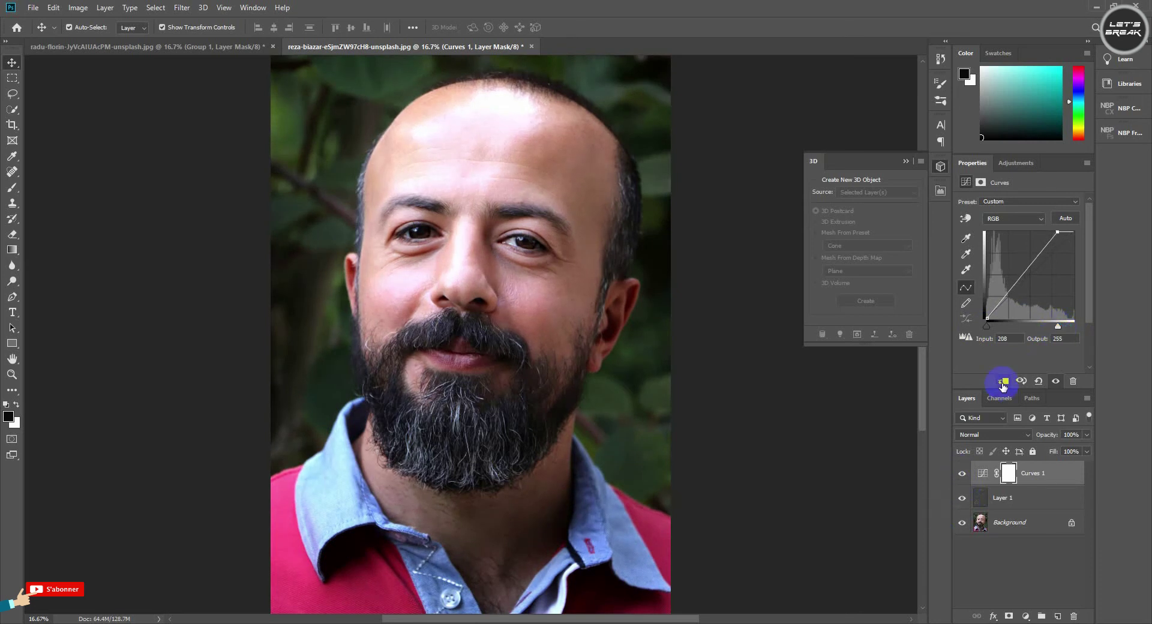
# - Clip Curves 1 to Layer 1 and adjust its sliders until the white point reads 117
pyautogui.click(1002, 381)
pyautogui.click(986, 330)
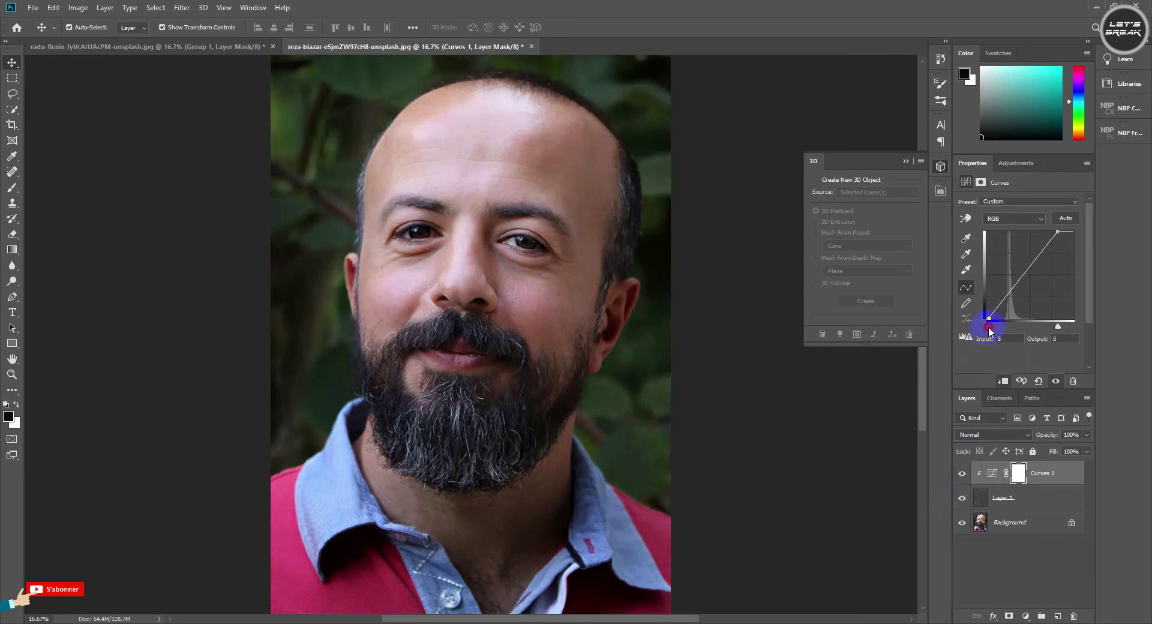
pyautogui.moveTo(989, 330)
pyautogui.mouseDown()
pyautogui.moveTo(1047, 329)
pyautogui.moveTo(1027, 334)
pyautogui.mouseUp()
pyautogui.click(1059, 334)
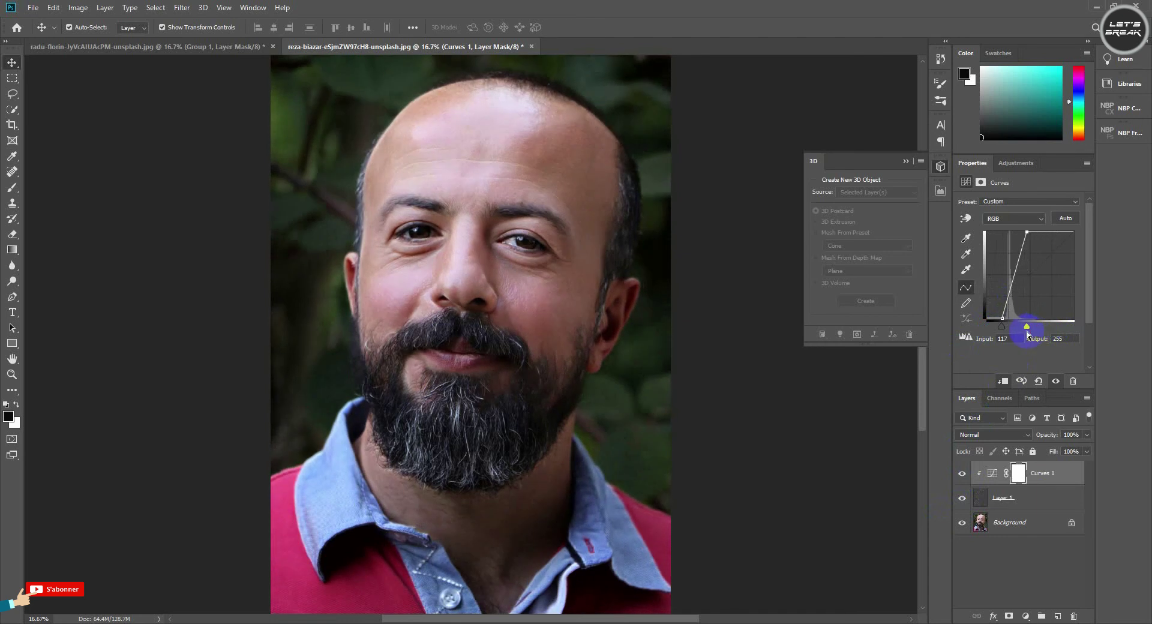
pyautogui.moveTo(1027, 334); pyautogui.dragTo(1032, 331)
pyautogui.click(1029, 327)
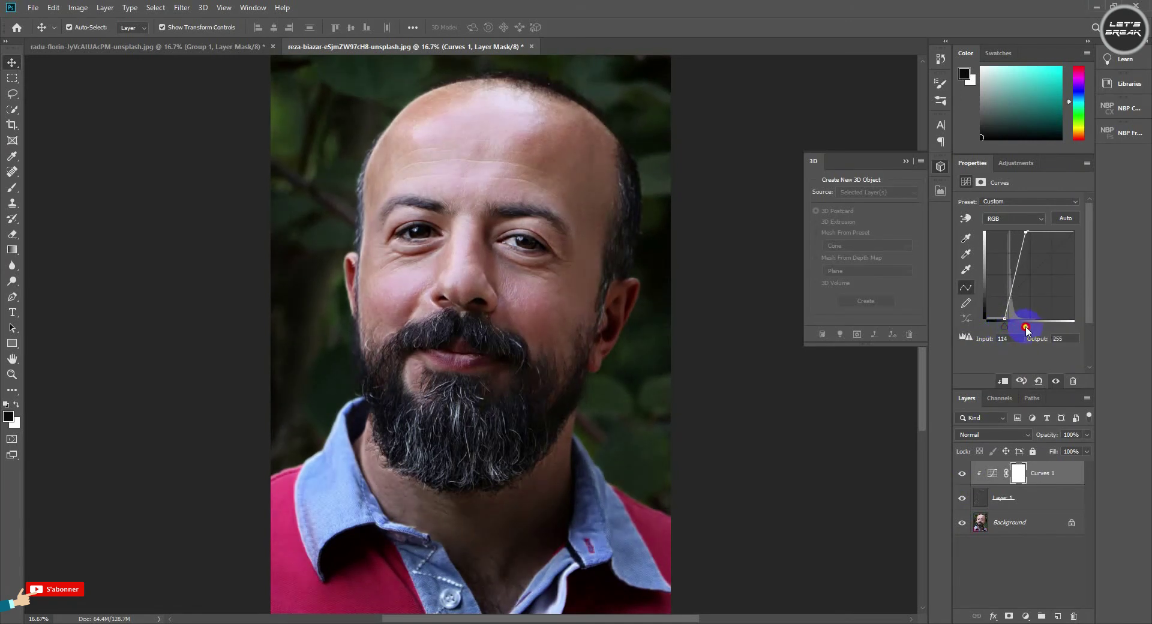
pyautogui.moveTo(1006, 329); pyautogui.dragTo(1027, 334)
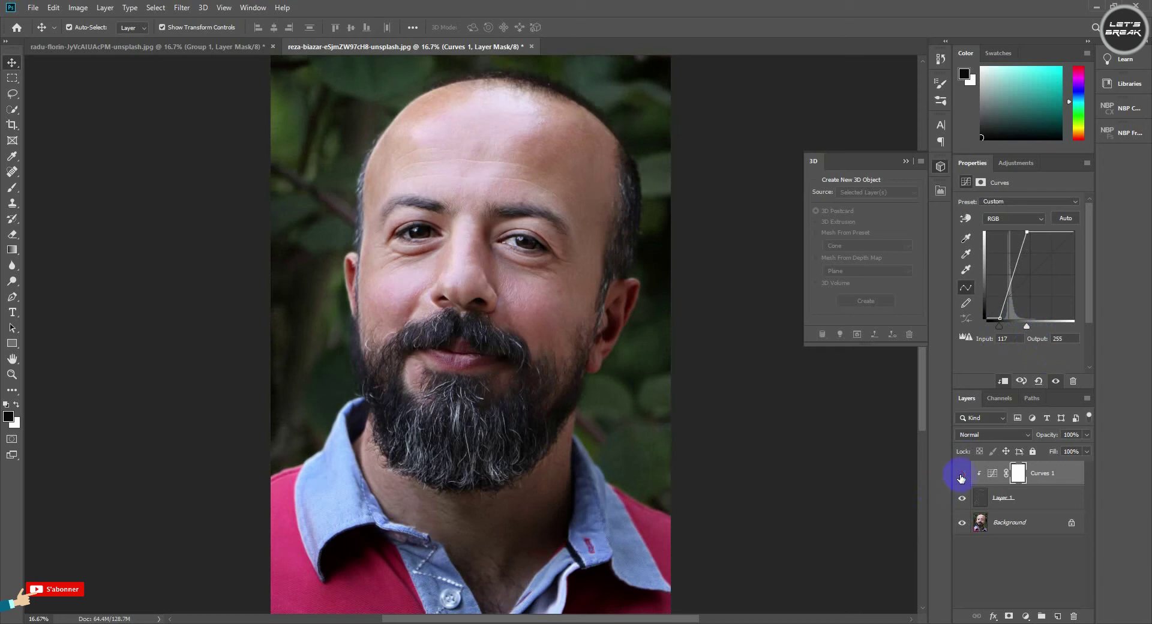
# - Toggle Curves 1 and Layer 1 visibility to compare their effect on the photo
pyautogui.click(961, 474)
pyautogui.click(962, 501)
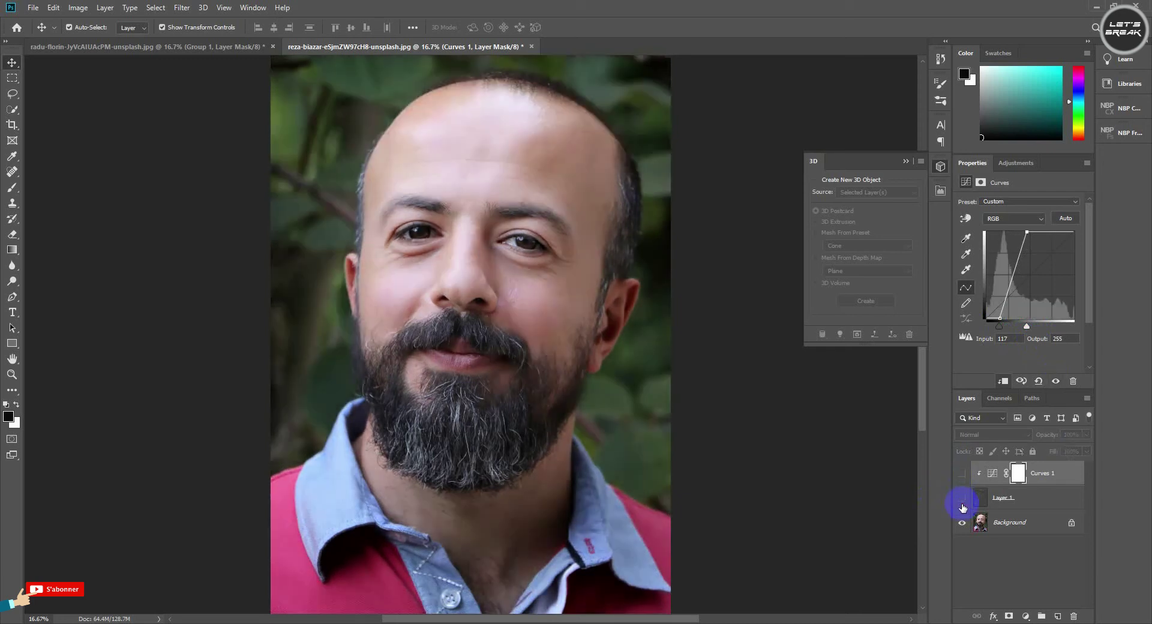
pyautogui.click(962, 504)
pyautogui.click(962, 504)
pyautogui.click(961, 499)
pyautogui.click(962, 474)
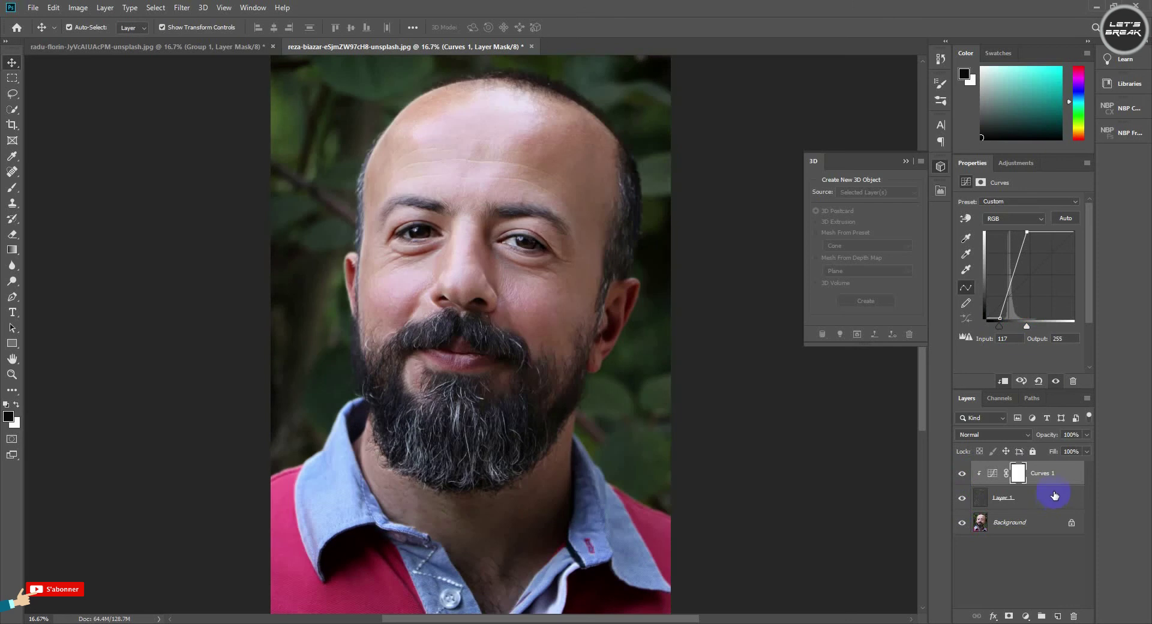
# - Group Layer 1 and Curves 1 into Group 1 and add a layer mask
pyautogui.click(1051, 509)
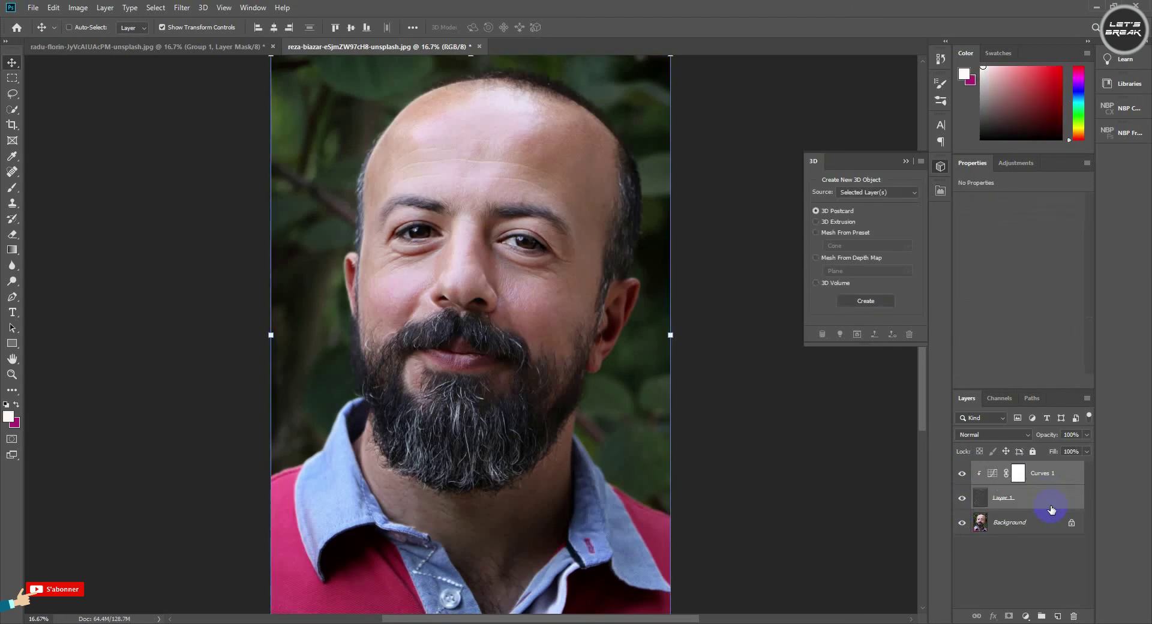
pyautogui.hotkey('ctrl', 'g')
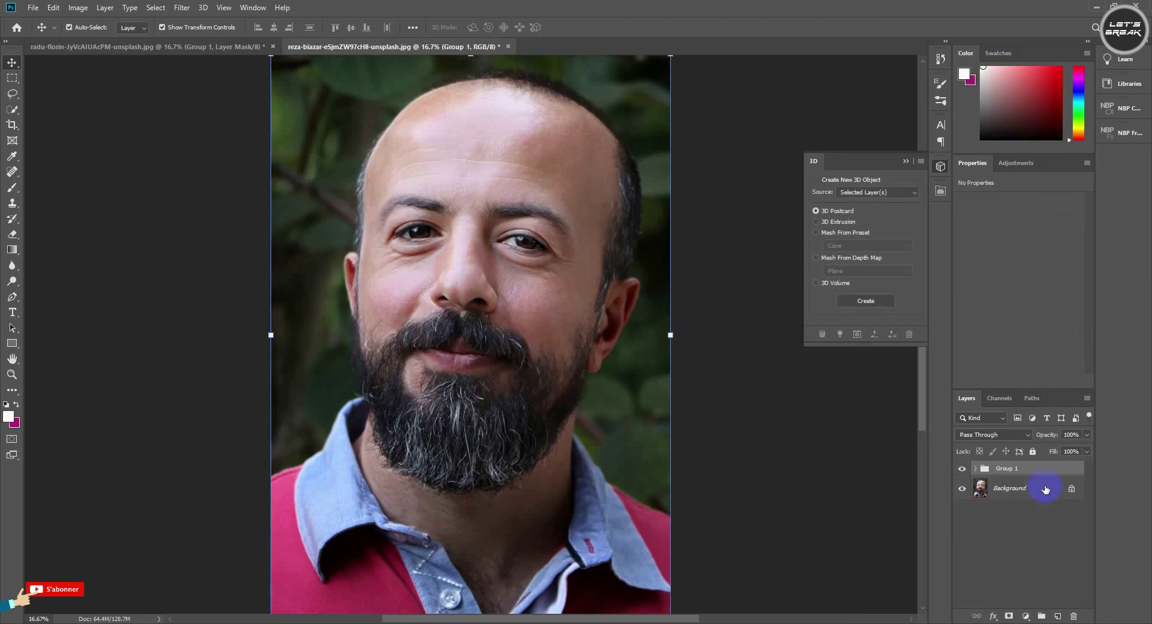
pyautogui.click(1010, 616)
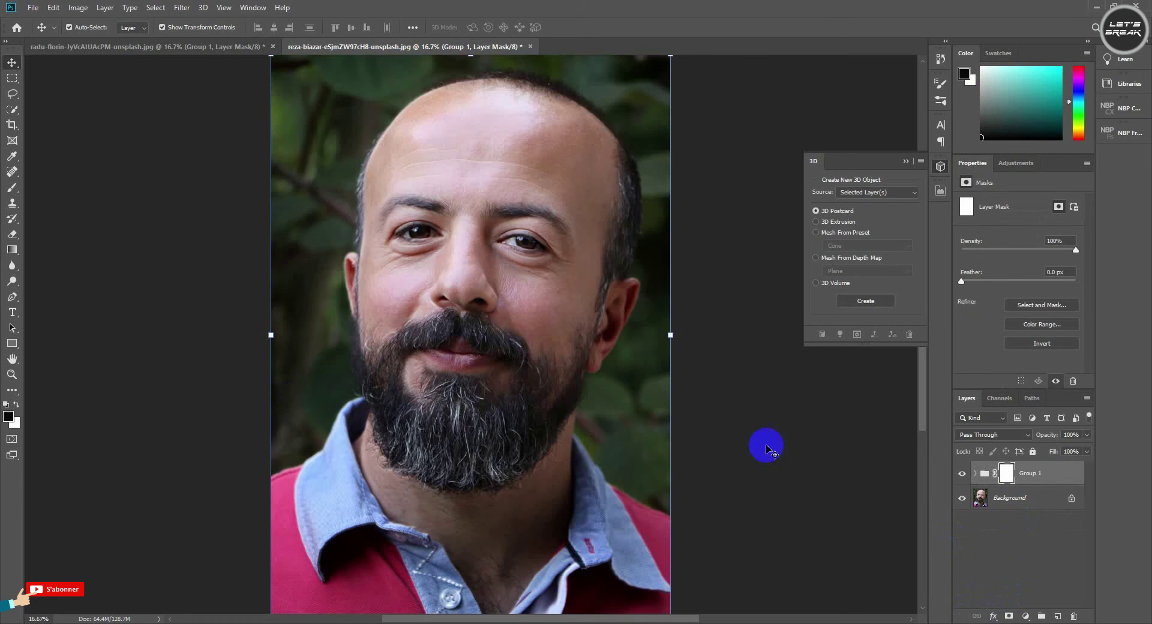
# - Brush black on Group 1's mask around the right eye, compare, and zoom in
pyautogui.click(12, 187)
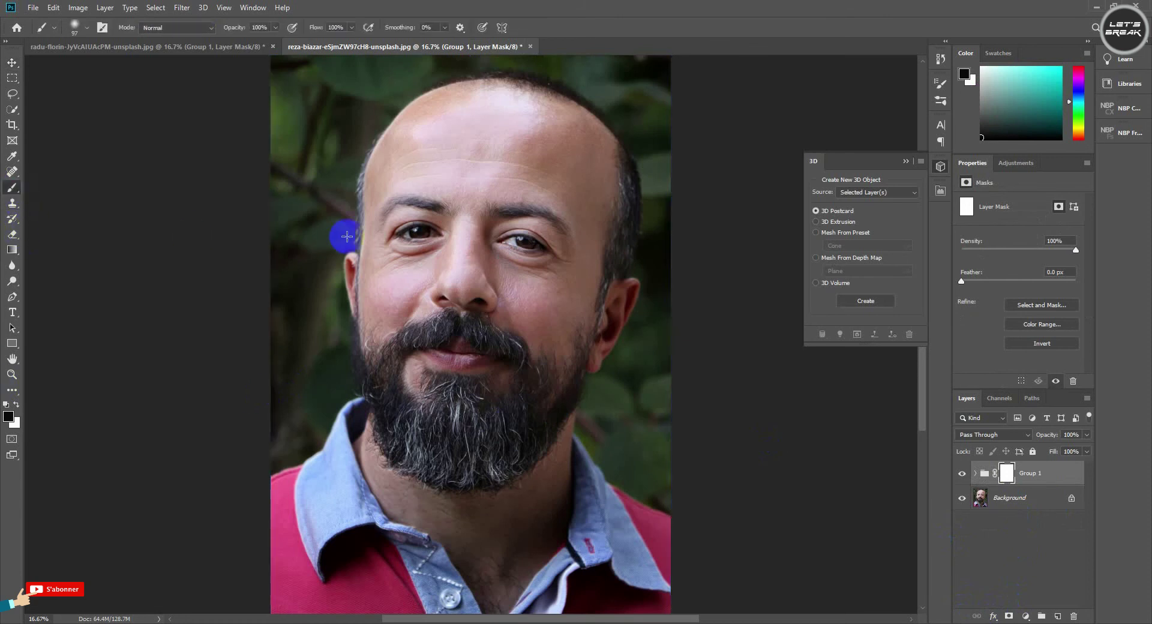
pyautogui.moveTo(407, 235); pyautogui.dragTo(528, 243)
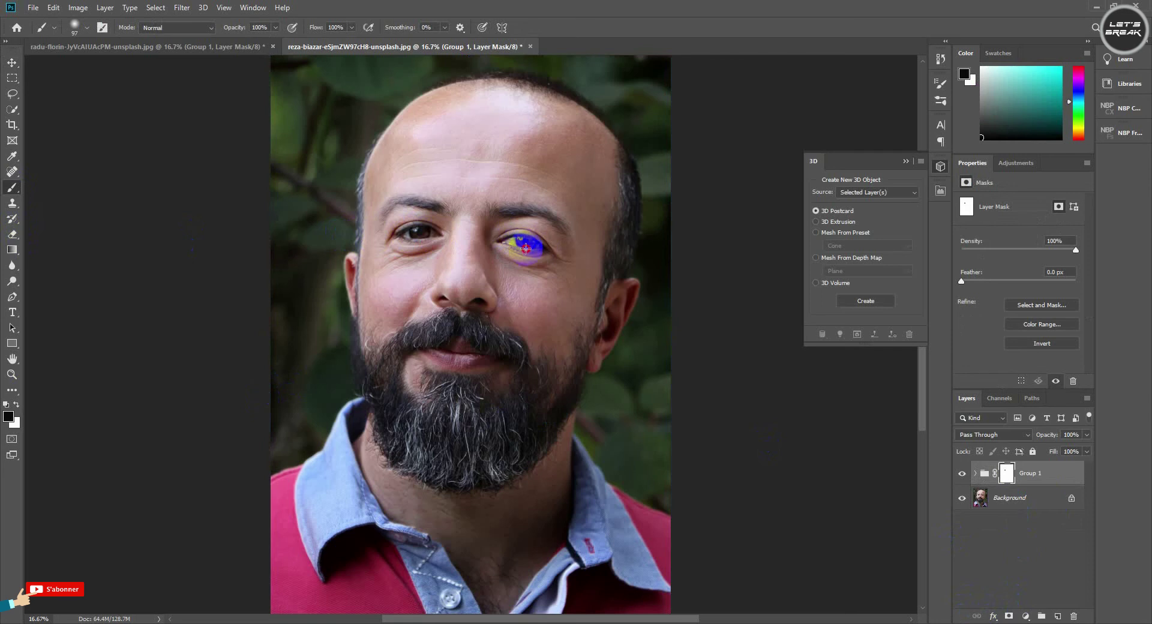
pyautogui.click(963, 474)
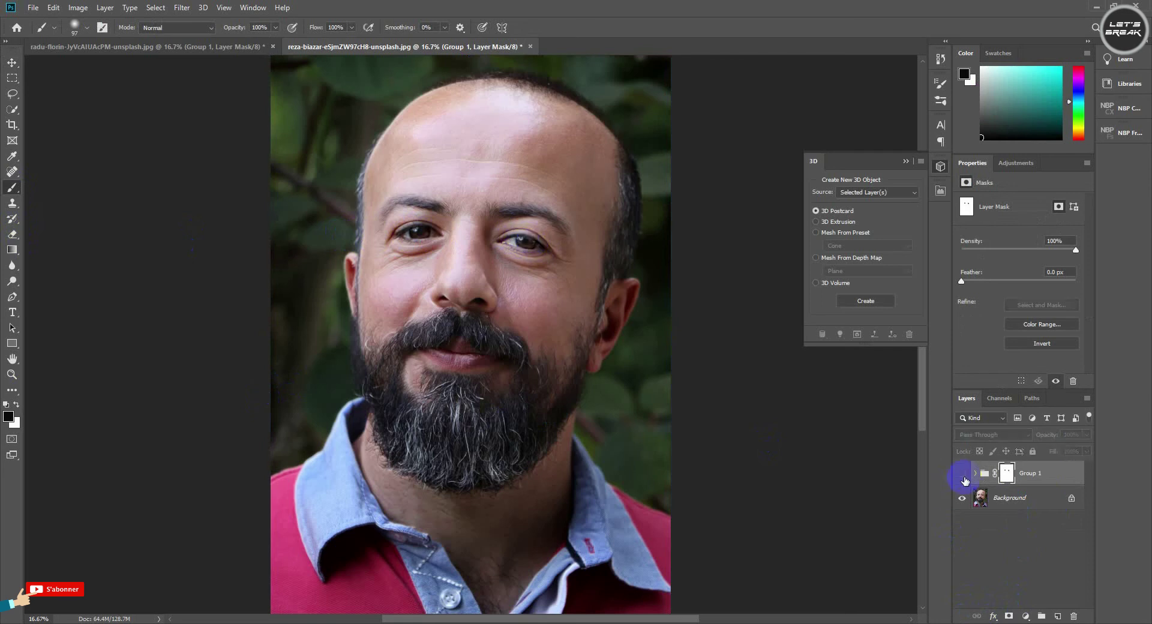
pyautogui.click(962, 474)
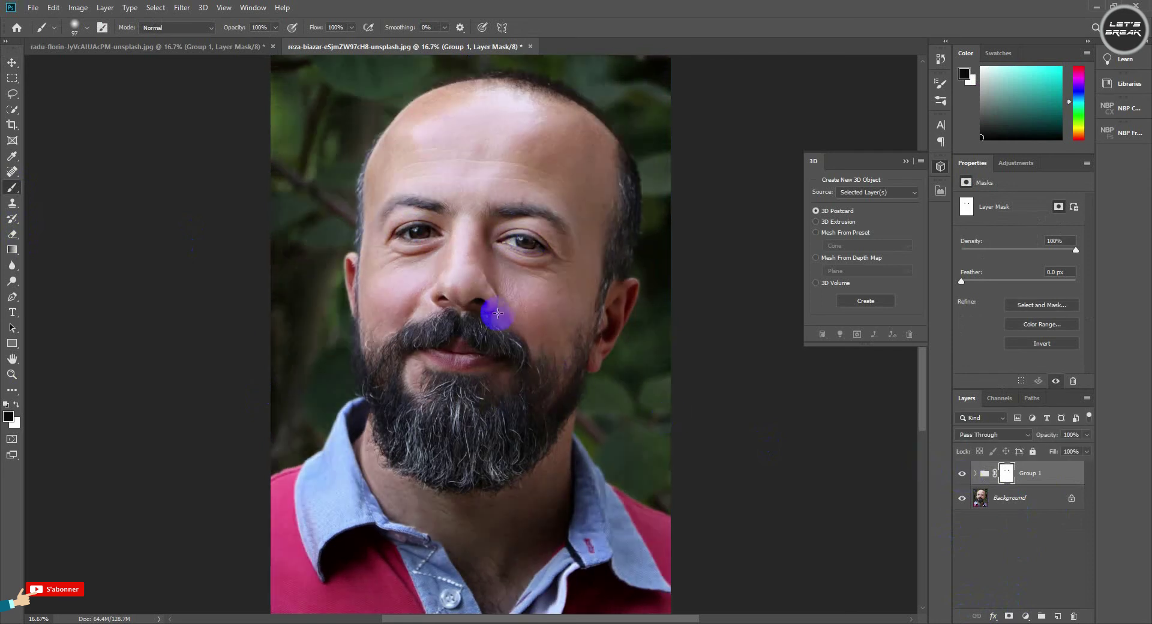
pyautogui.scroll(2, 498, 316)
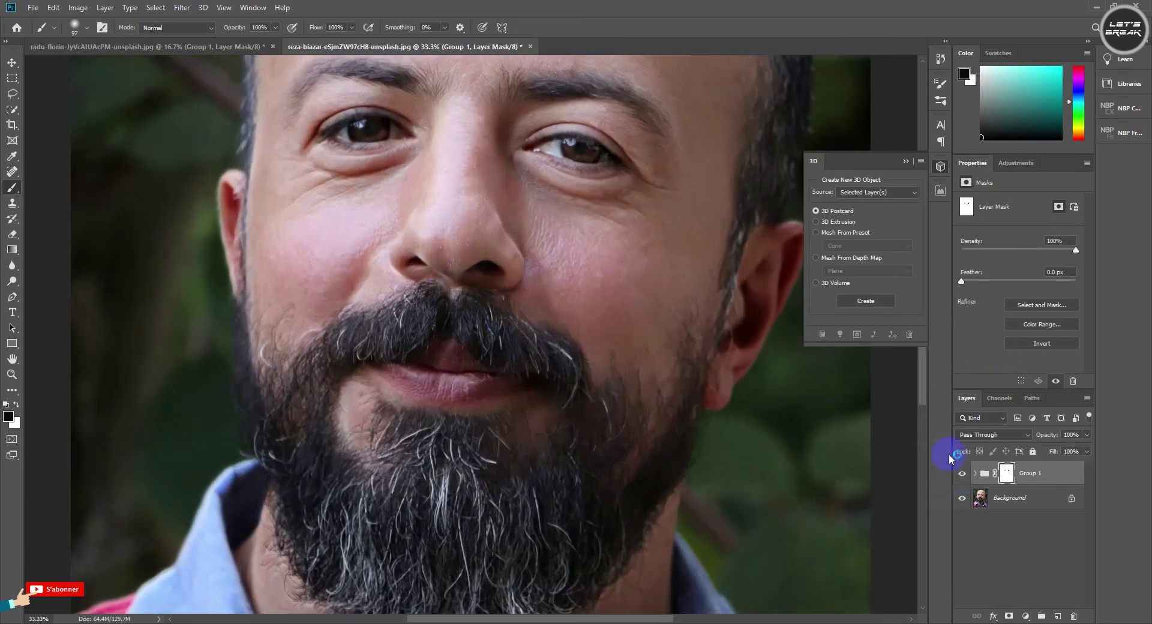
pyautogui.click(961, 474)
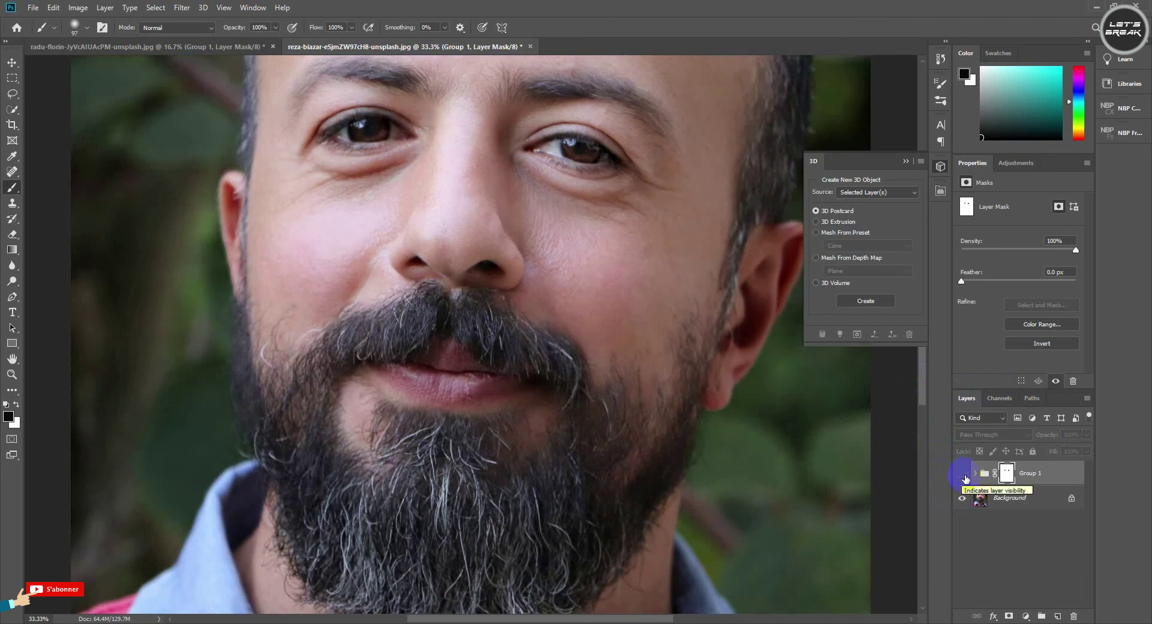
pyautogui.click(963, 475)
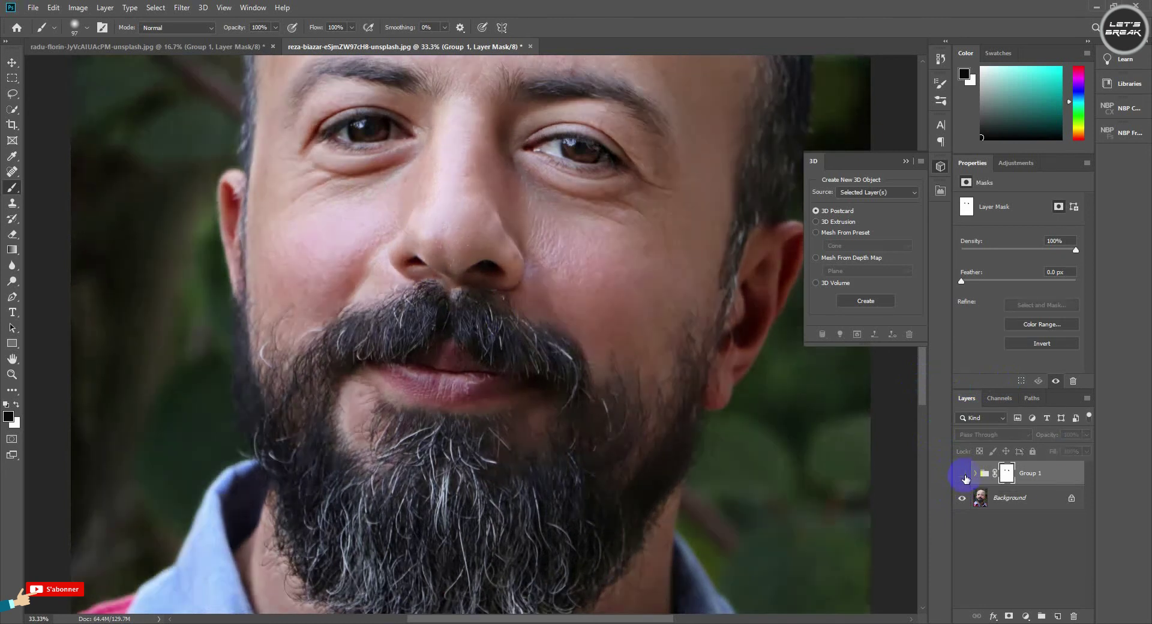
pyautogui.click(963, 475)
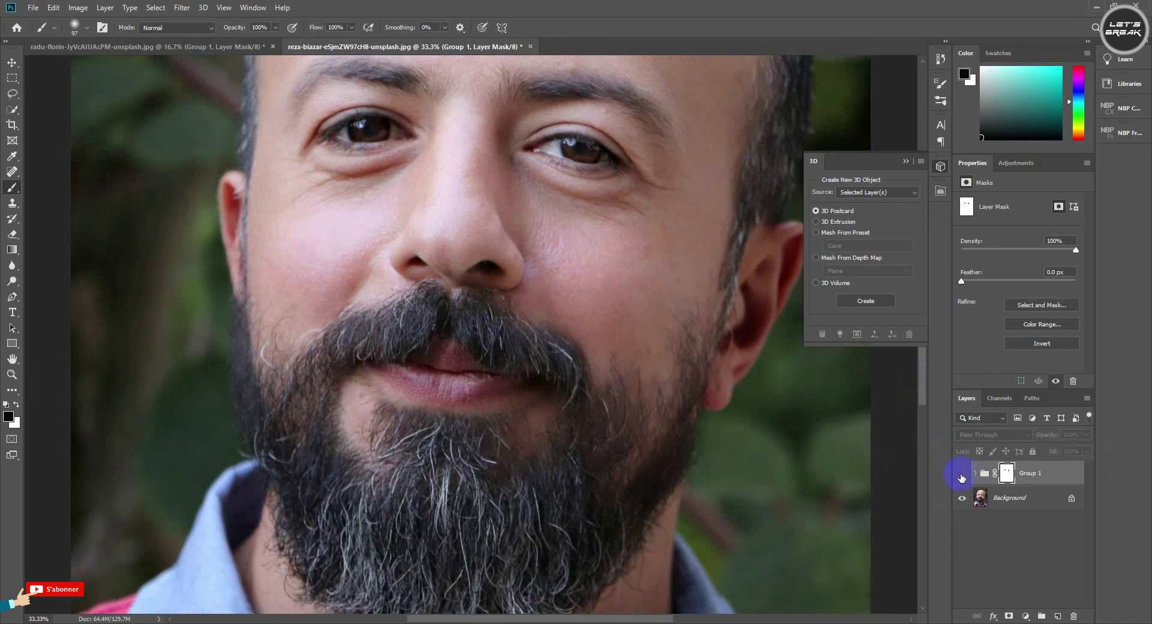
pyautogui.click(962, 475)
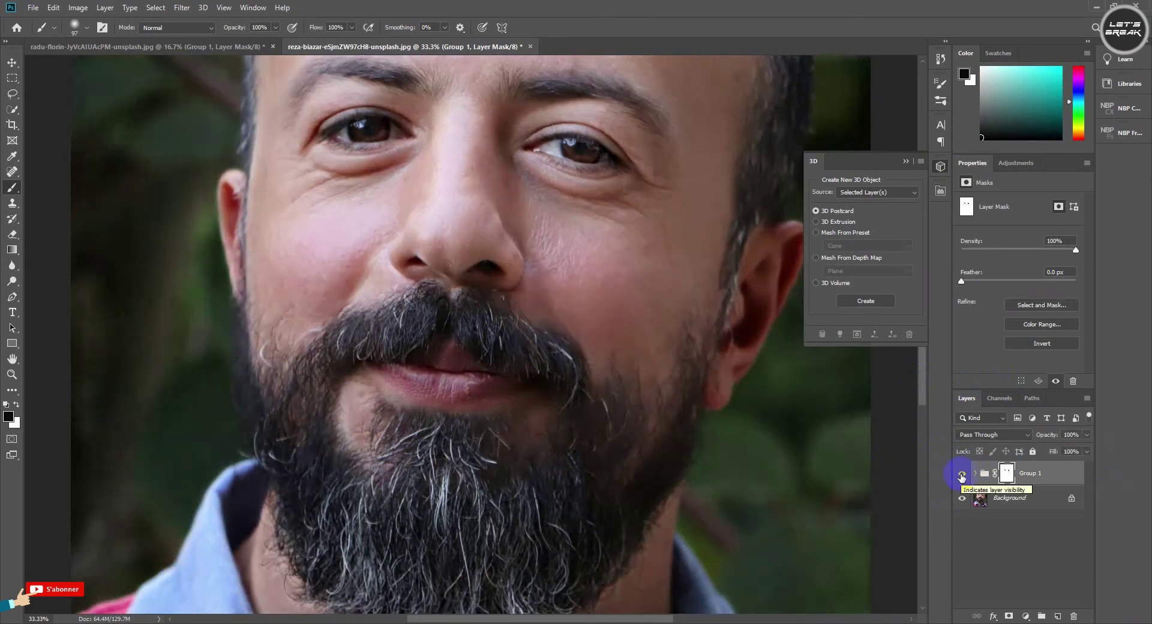
pyautogui.hotkey('ctrl', '-')
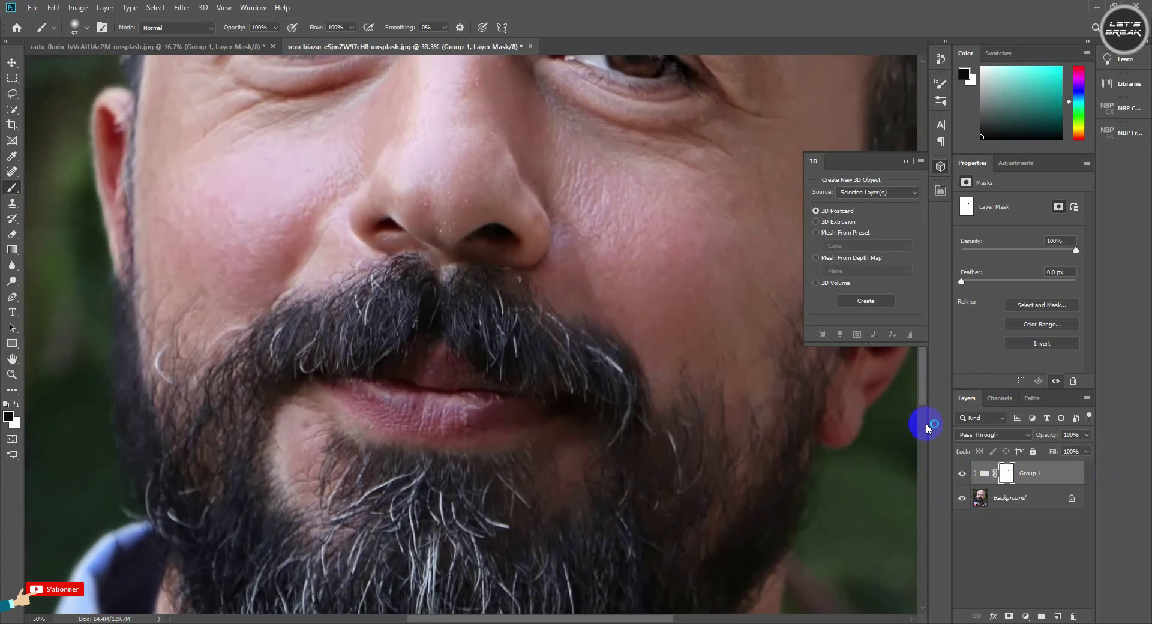
pyautogui.hotkey('ctrl', '-')
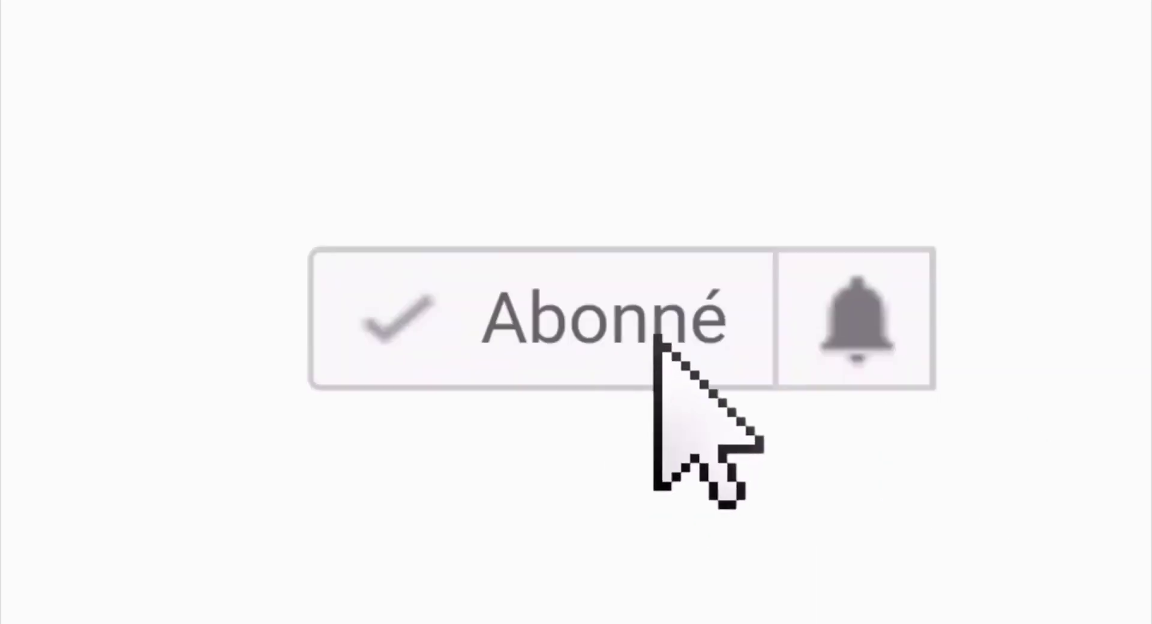
pyautogui.click(819, 354)
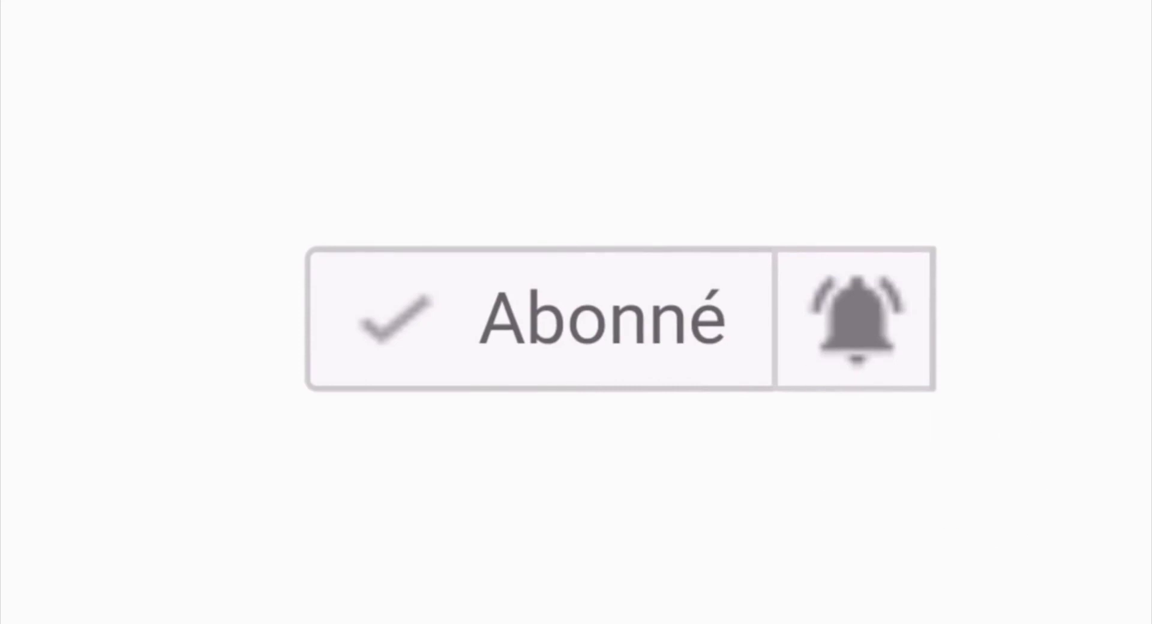